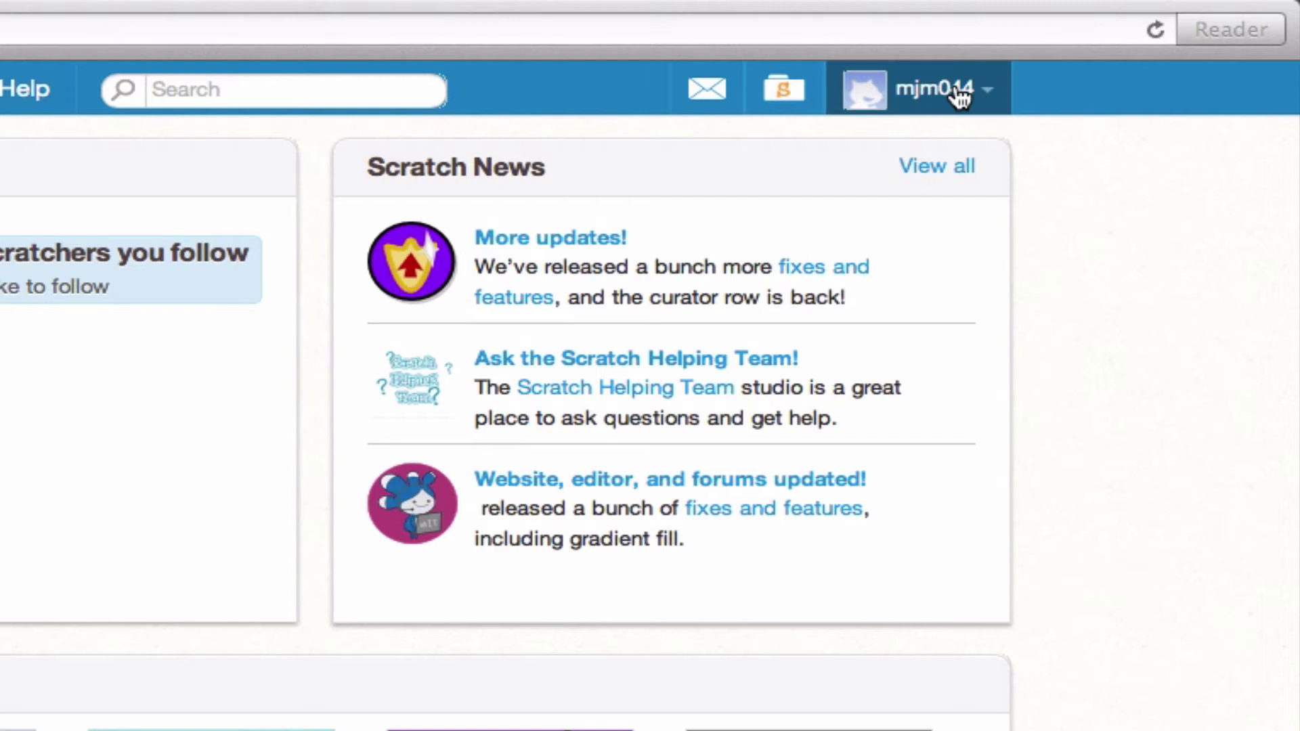
- Open the account's profile page and look through its shared projects, favorite projects and studios
click(961, 96)
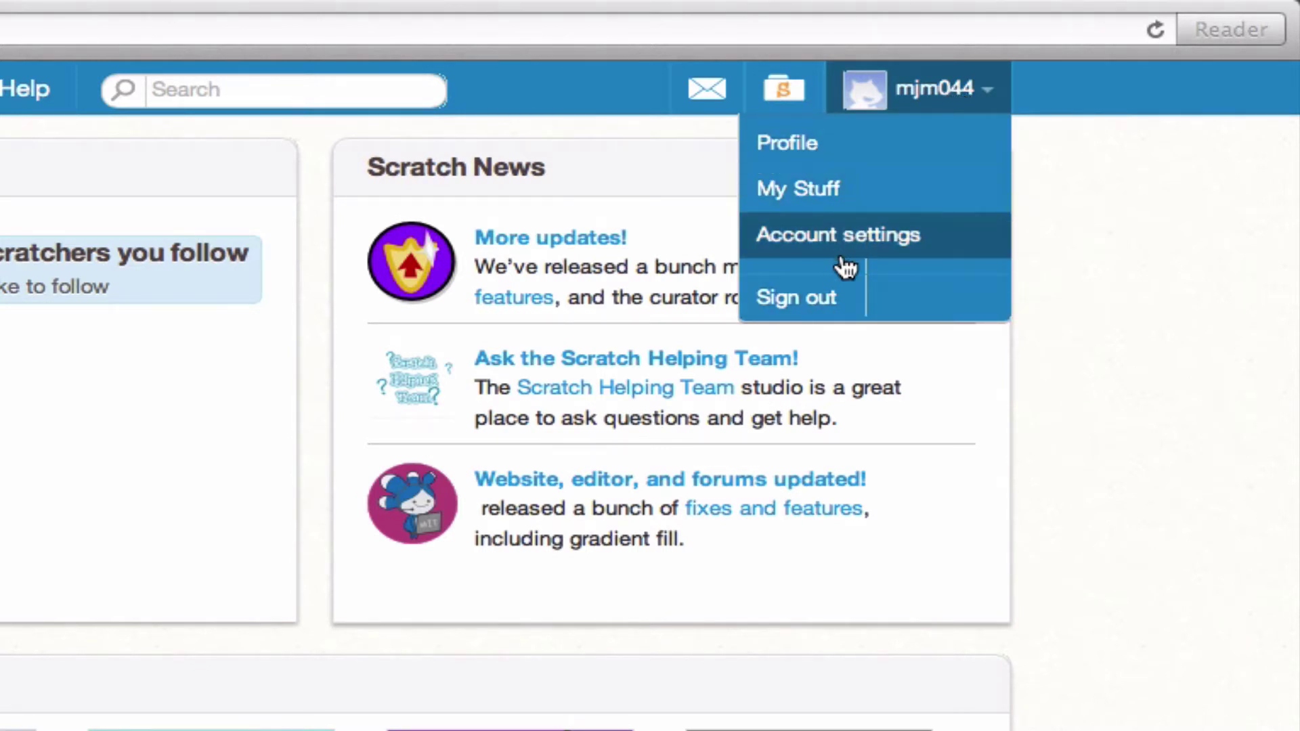
click(803, 135)
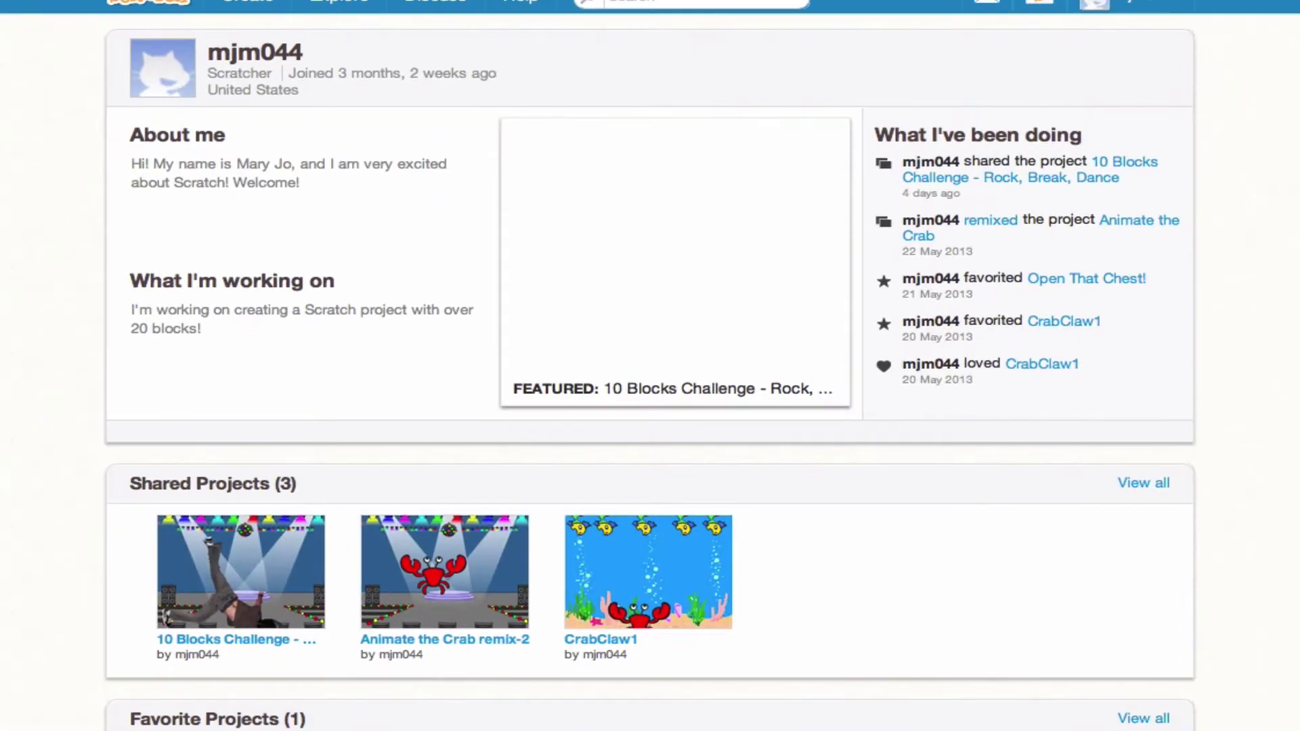
scroll(43, 381, down, 7)
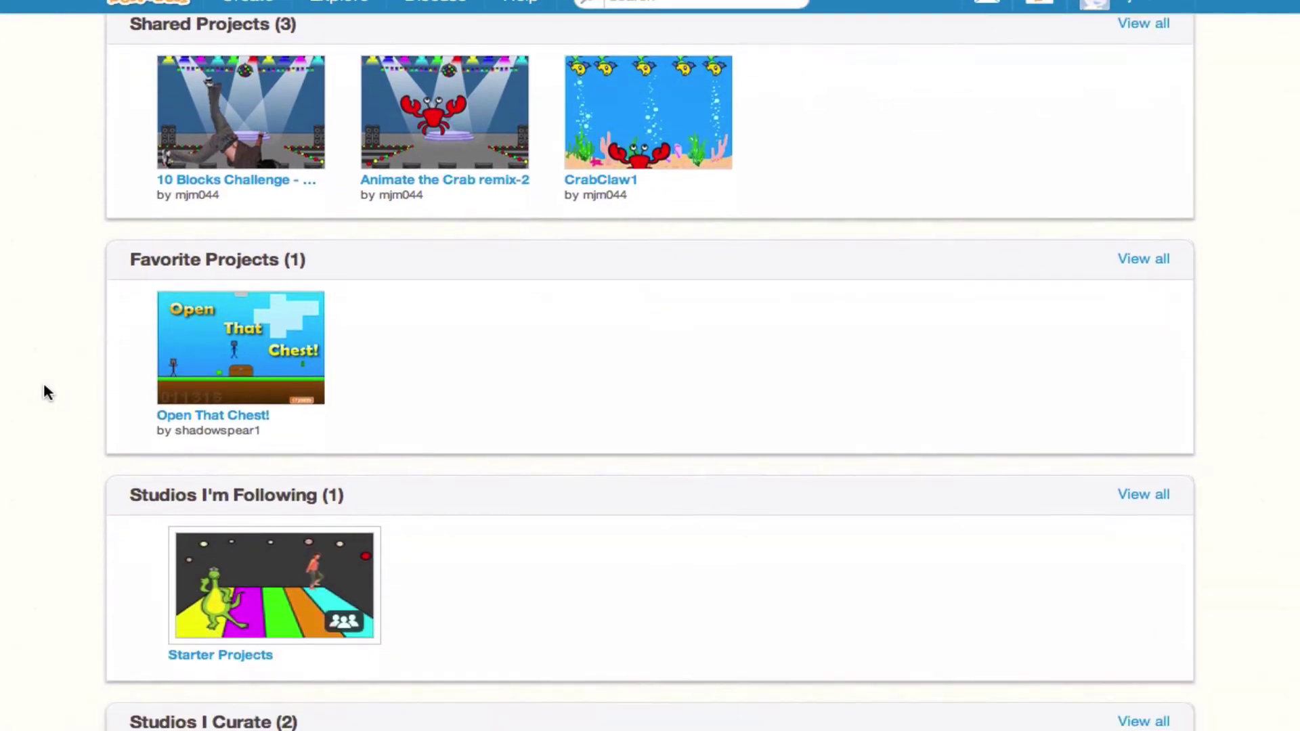
scroll(44, 386, down, 5)
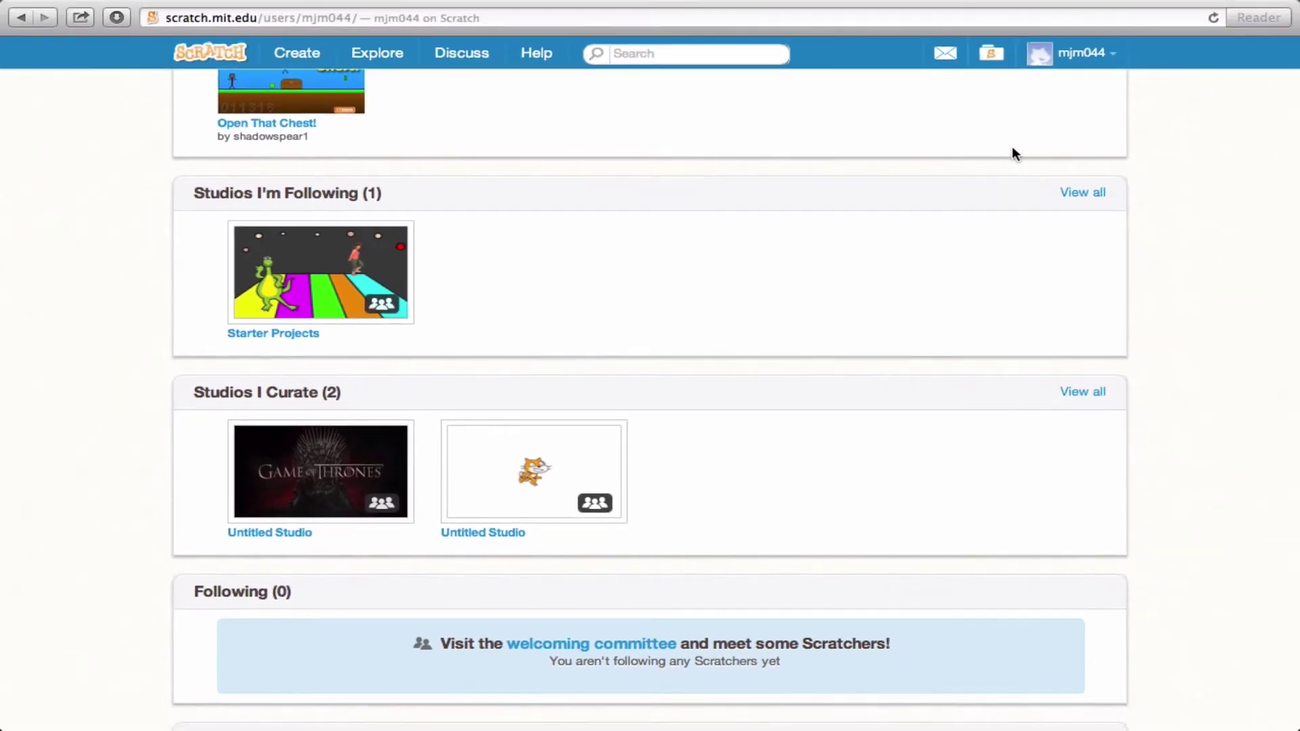
- Create a new studio from My Stuff and set its thumbnail image to KnightsLogo.jpg
click(993, 64)
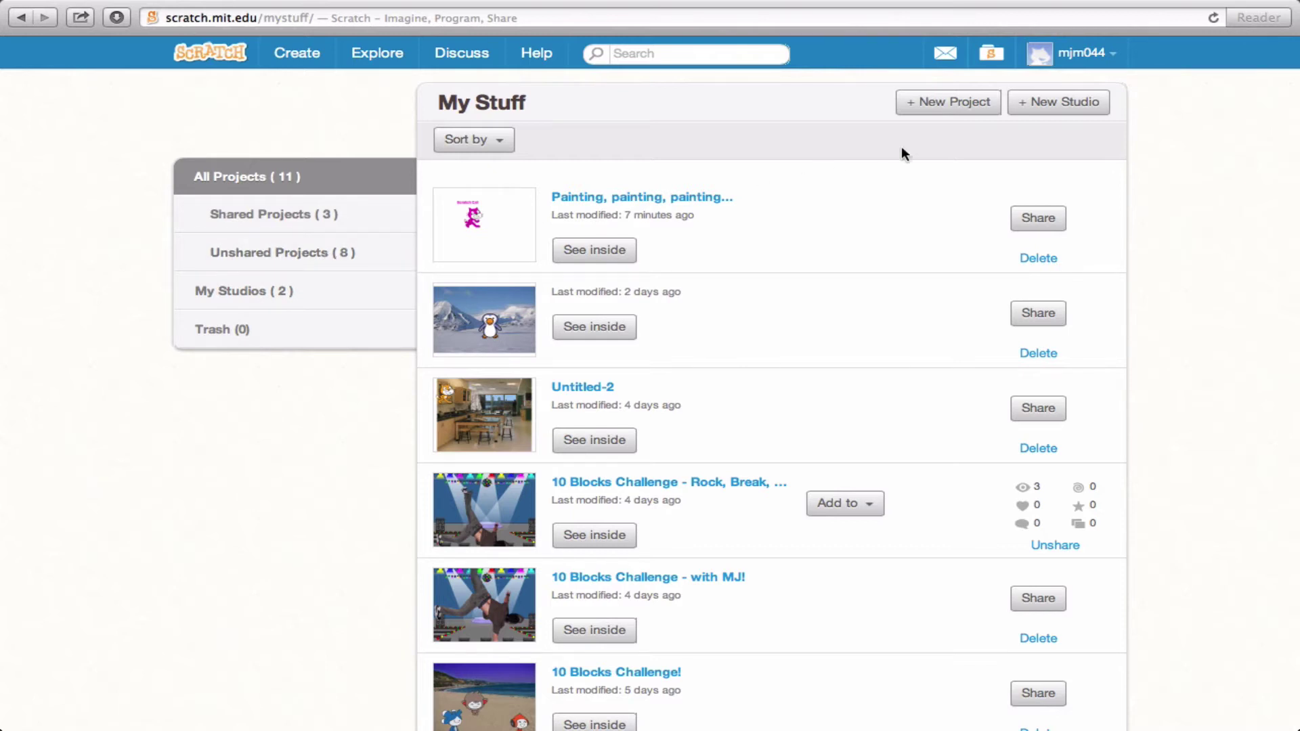
click(1077, 103)
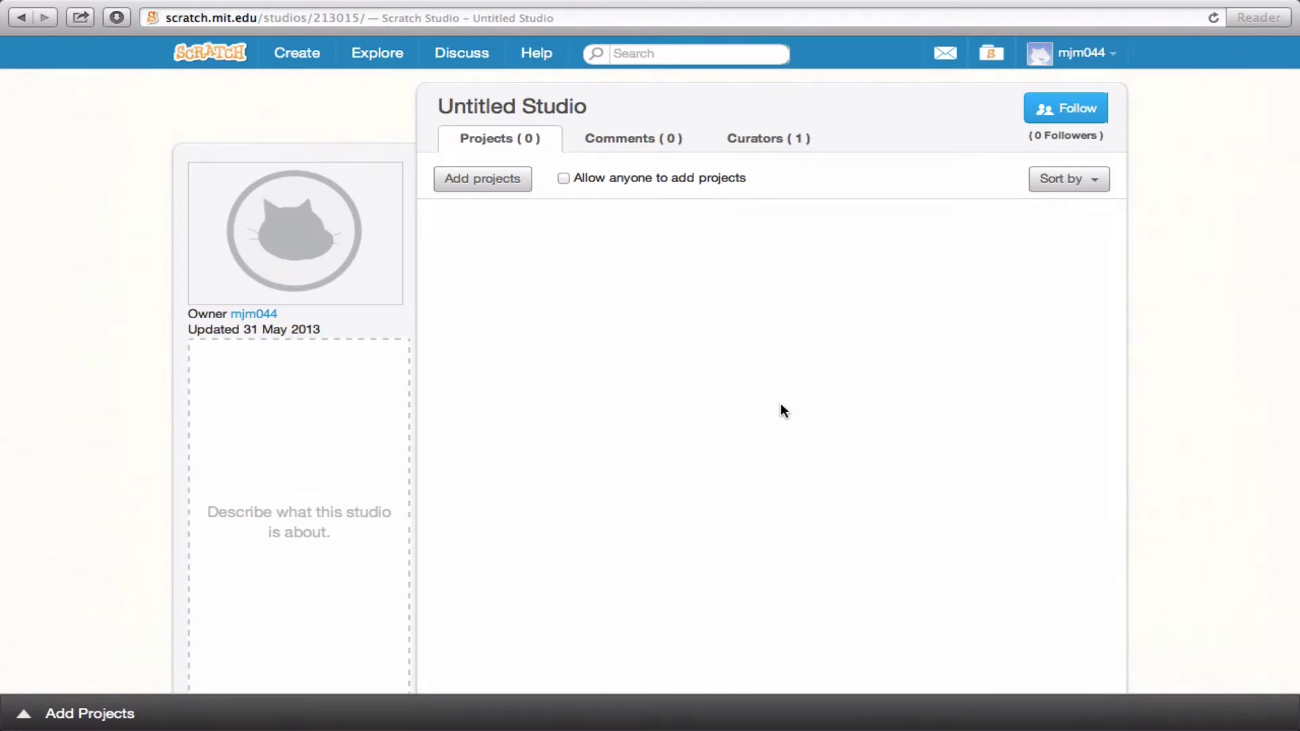
mouse_move(269, 262)
click(230, 174)
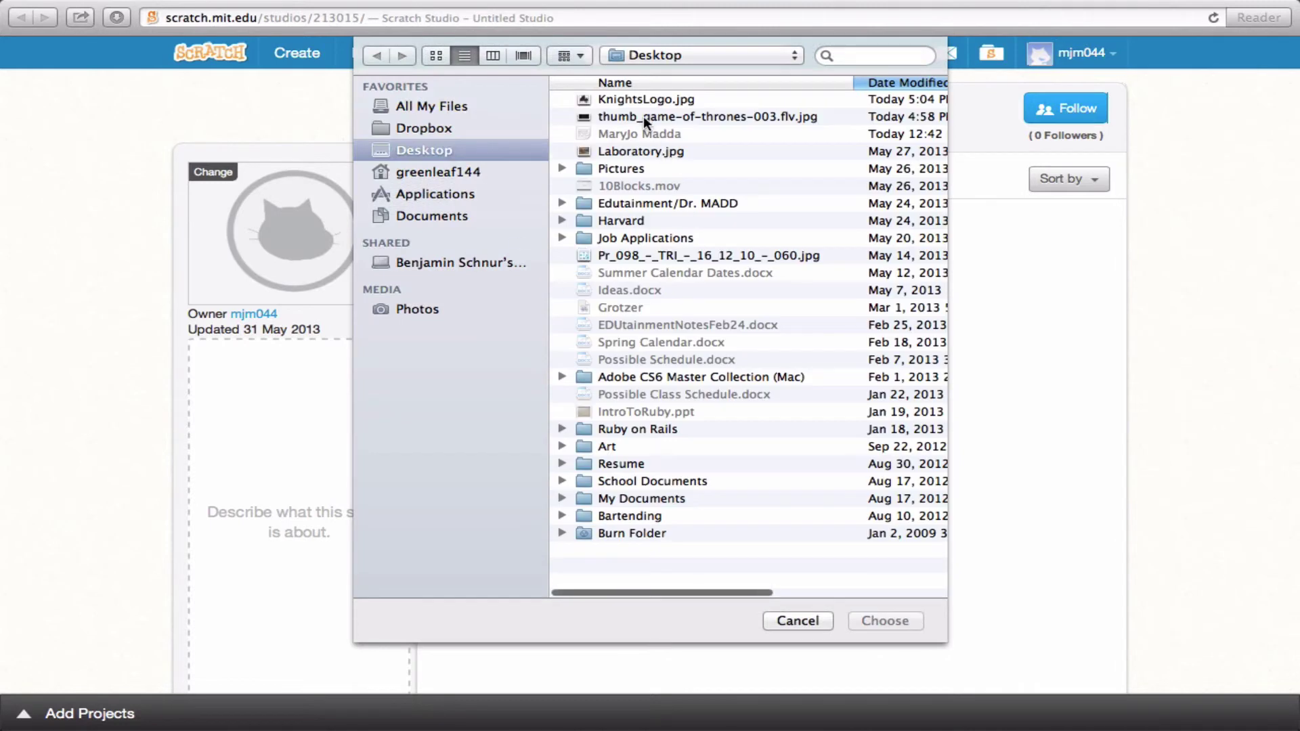
double_click(647, 99)
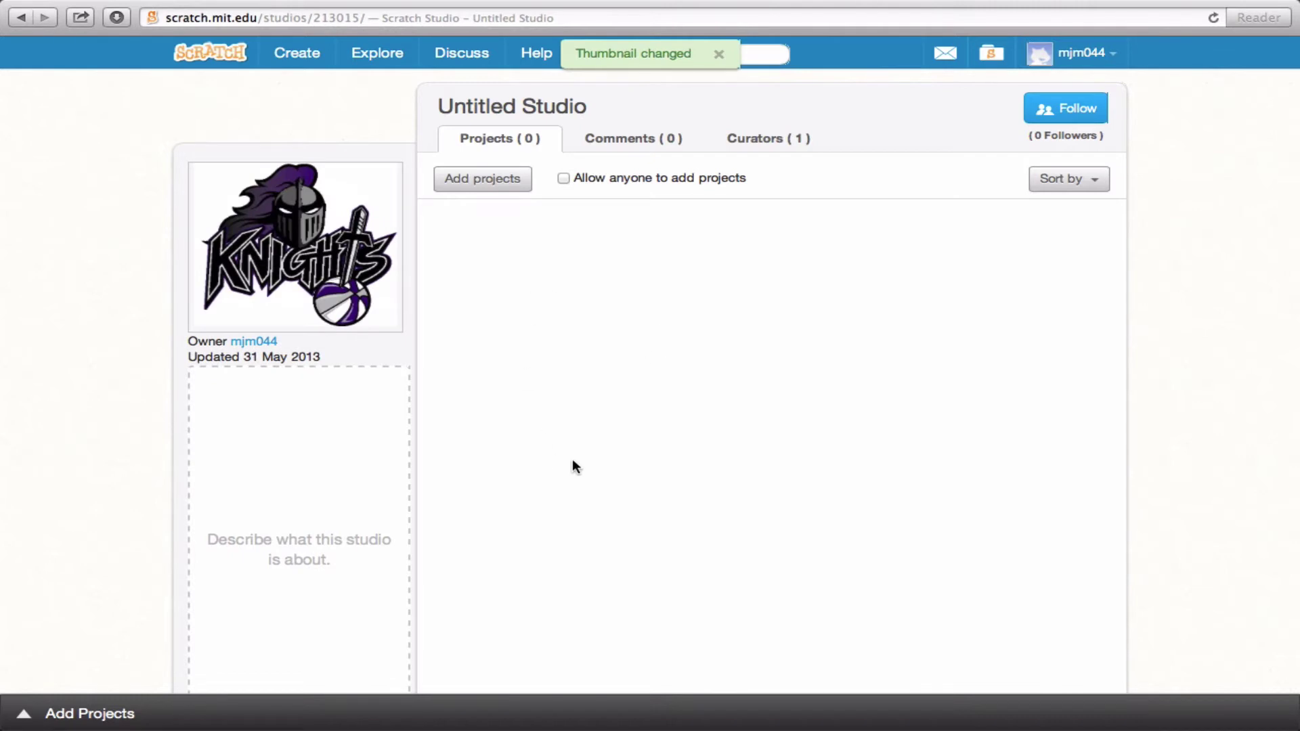
- Set the studio description to "This studio is for ANYONE who loves learning about the medieval period, or who has a fascination with knights."
click(251, 391)
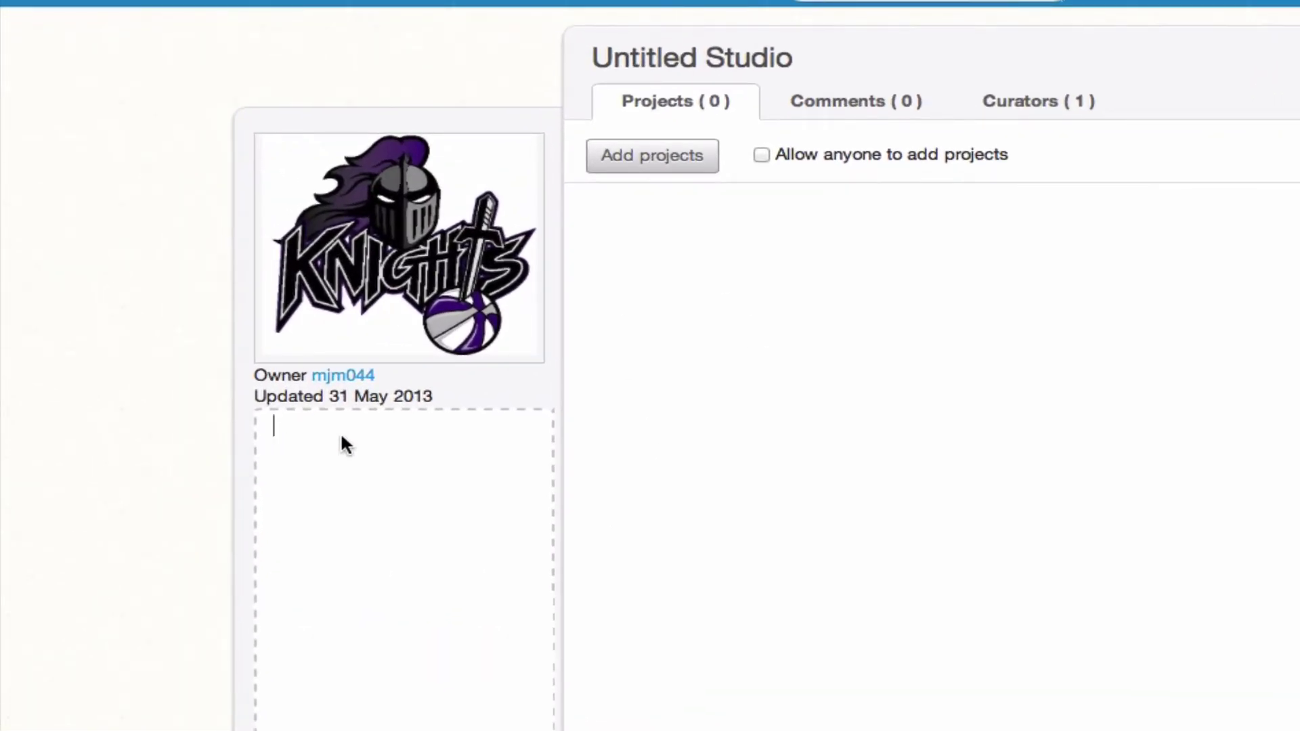
text(This studio is for ANYONE )
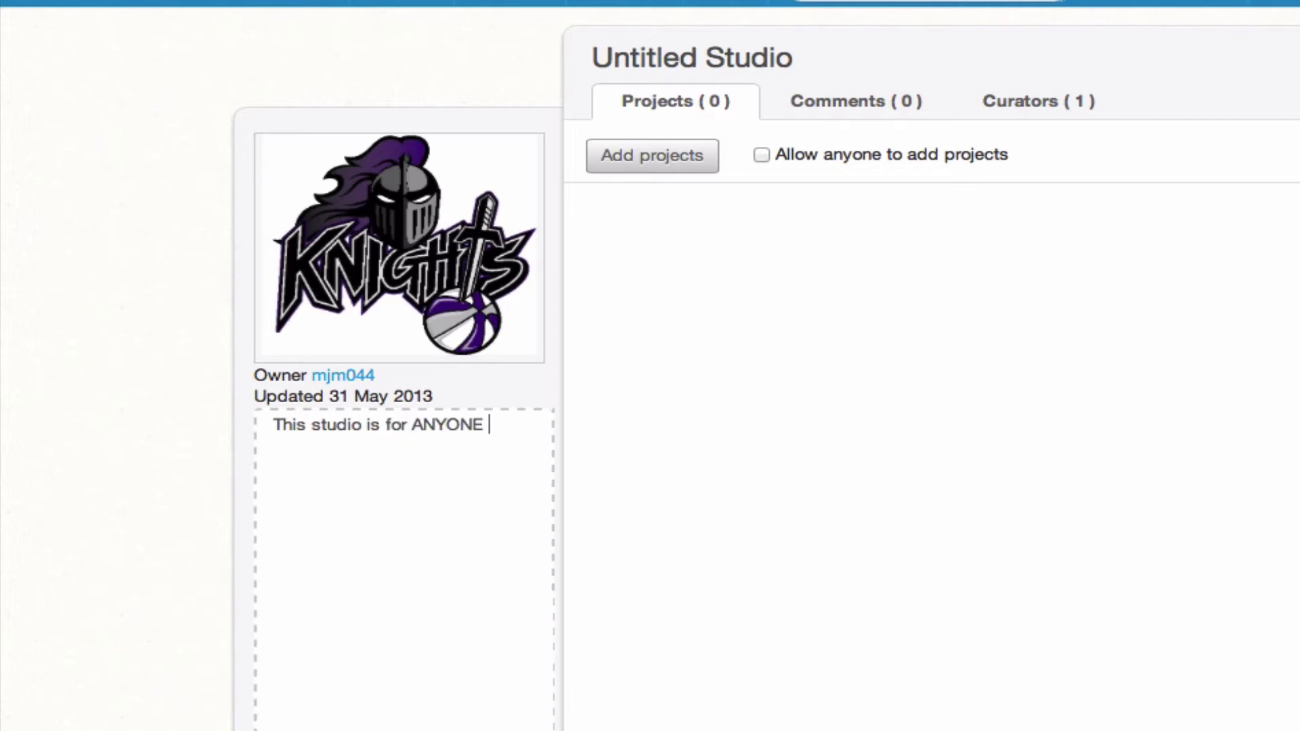
text(who loves learn)
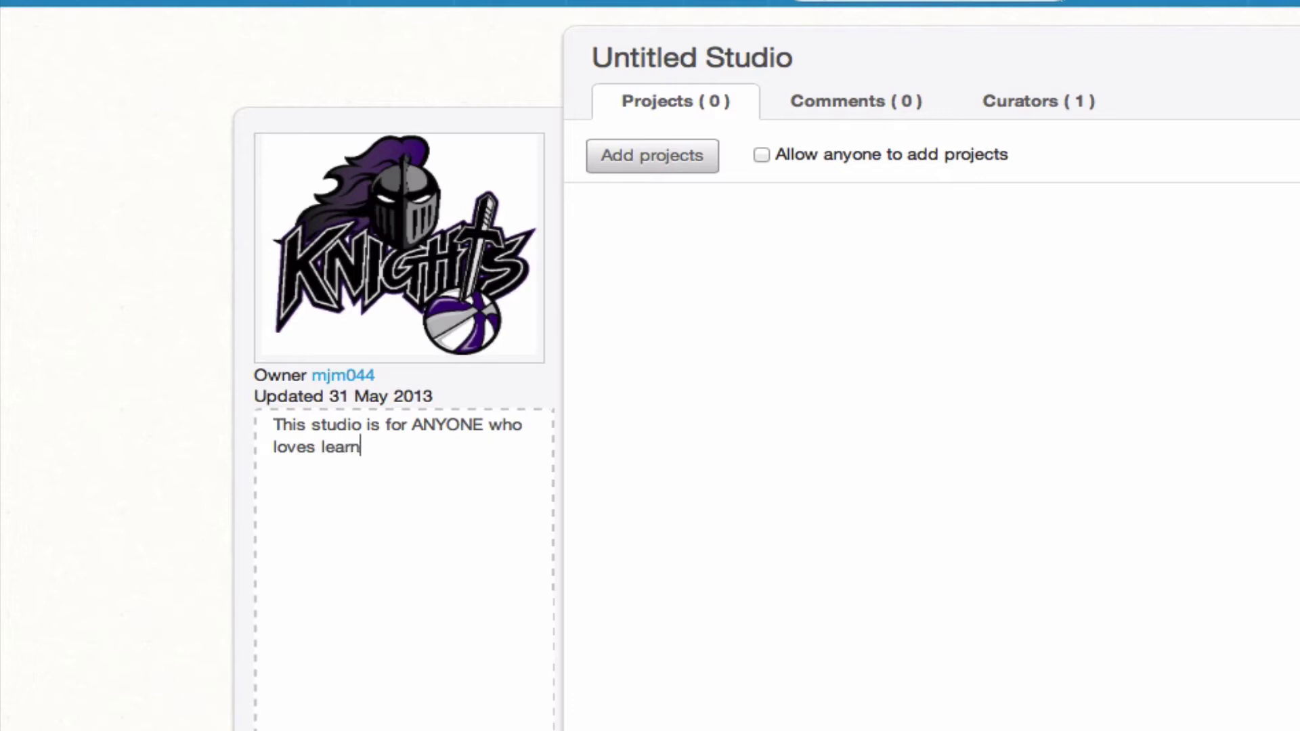
text(ing about the me)
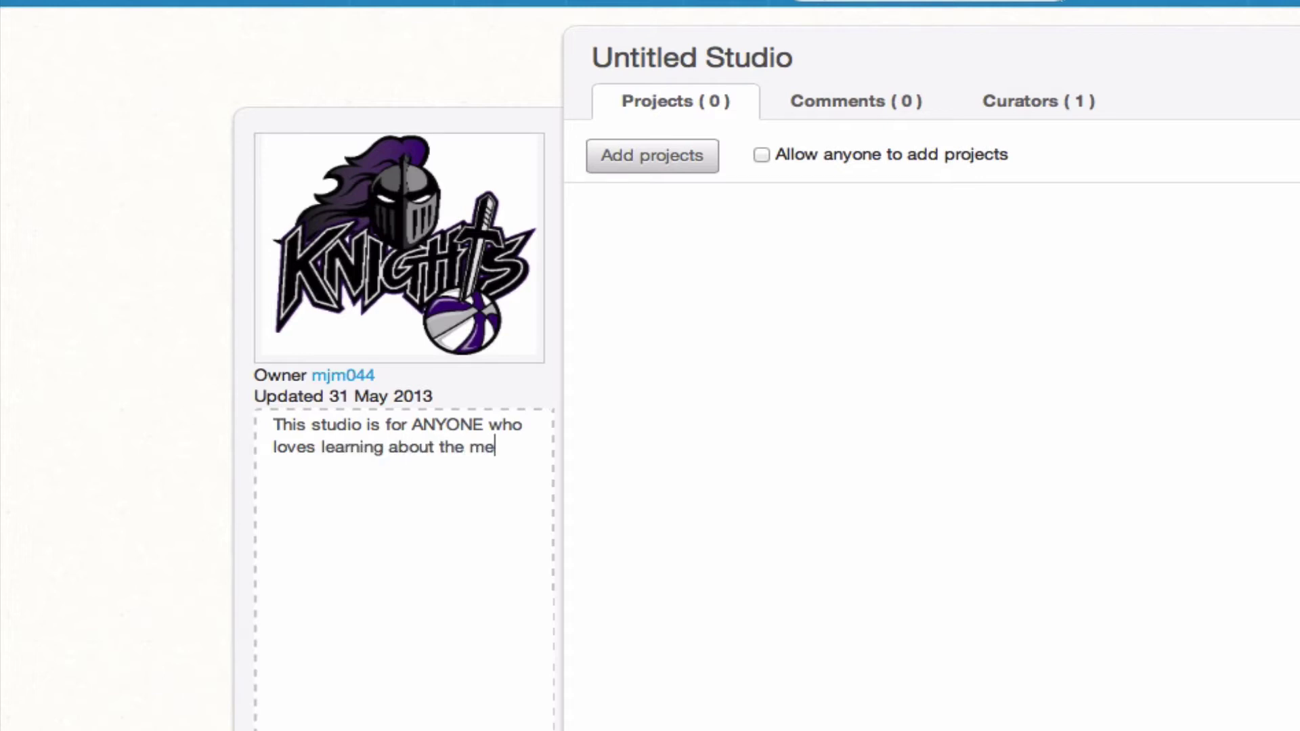
text(dieval perio)
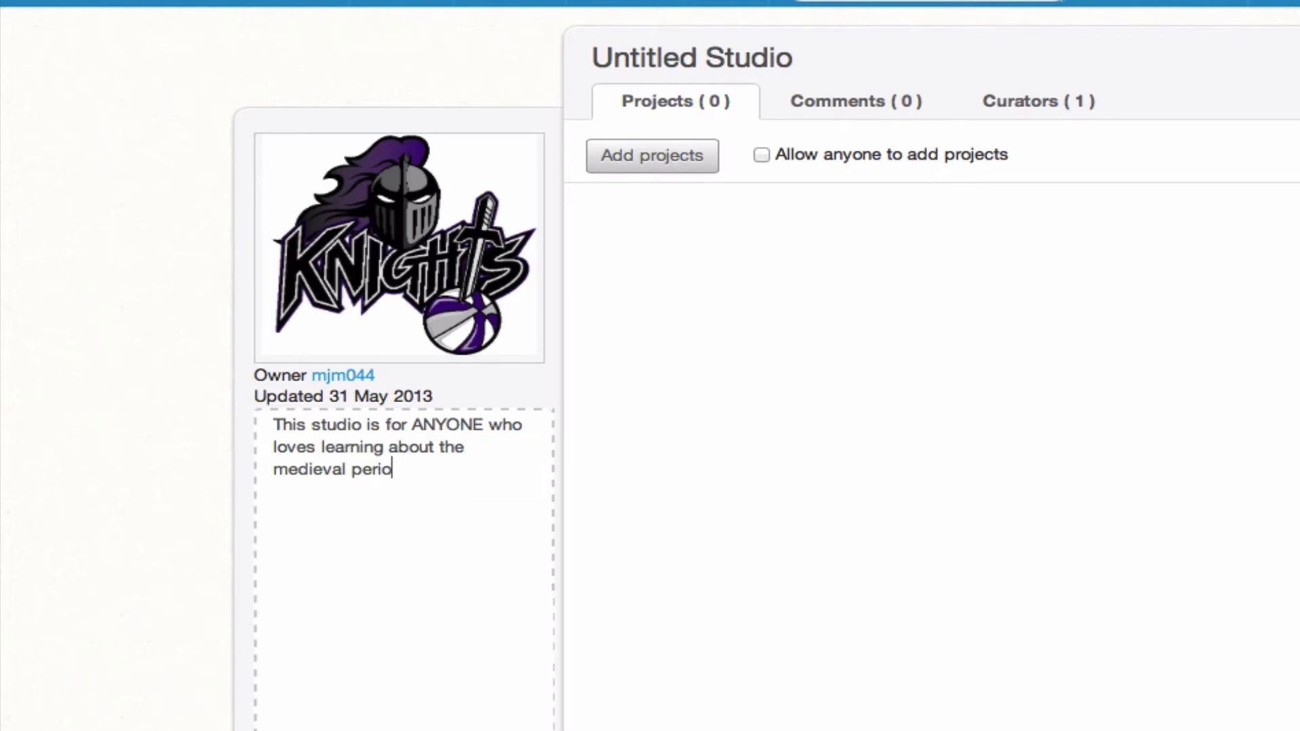
text(d, or who has a fascinat)
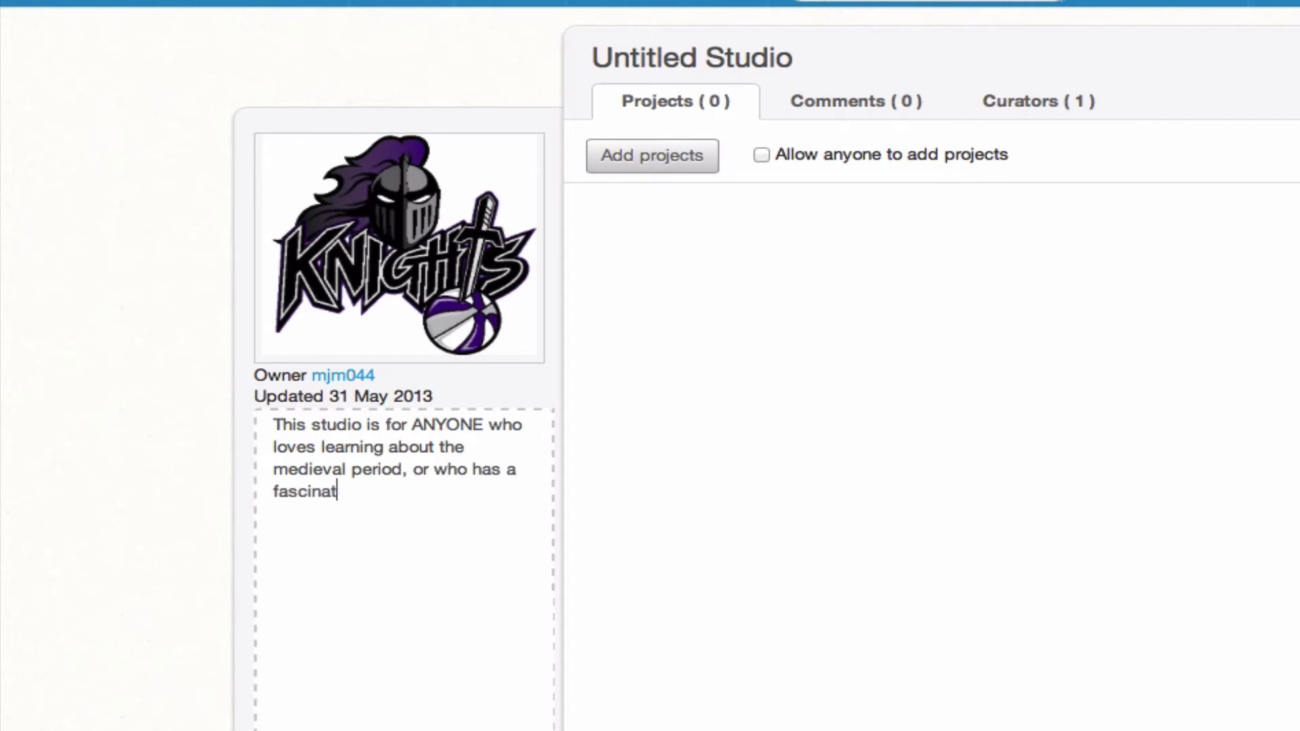
text(ion with knights.)
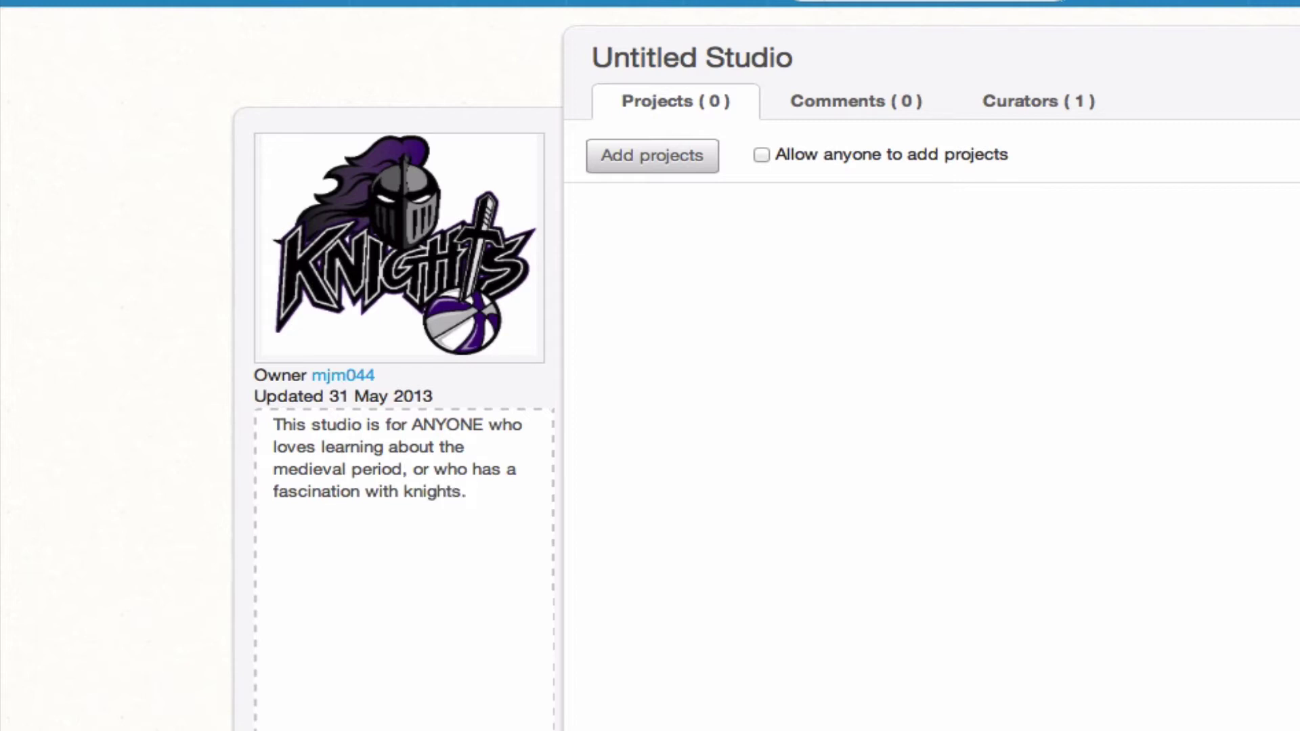
click(618, 520)
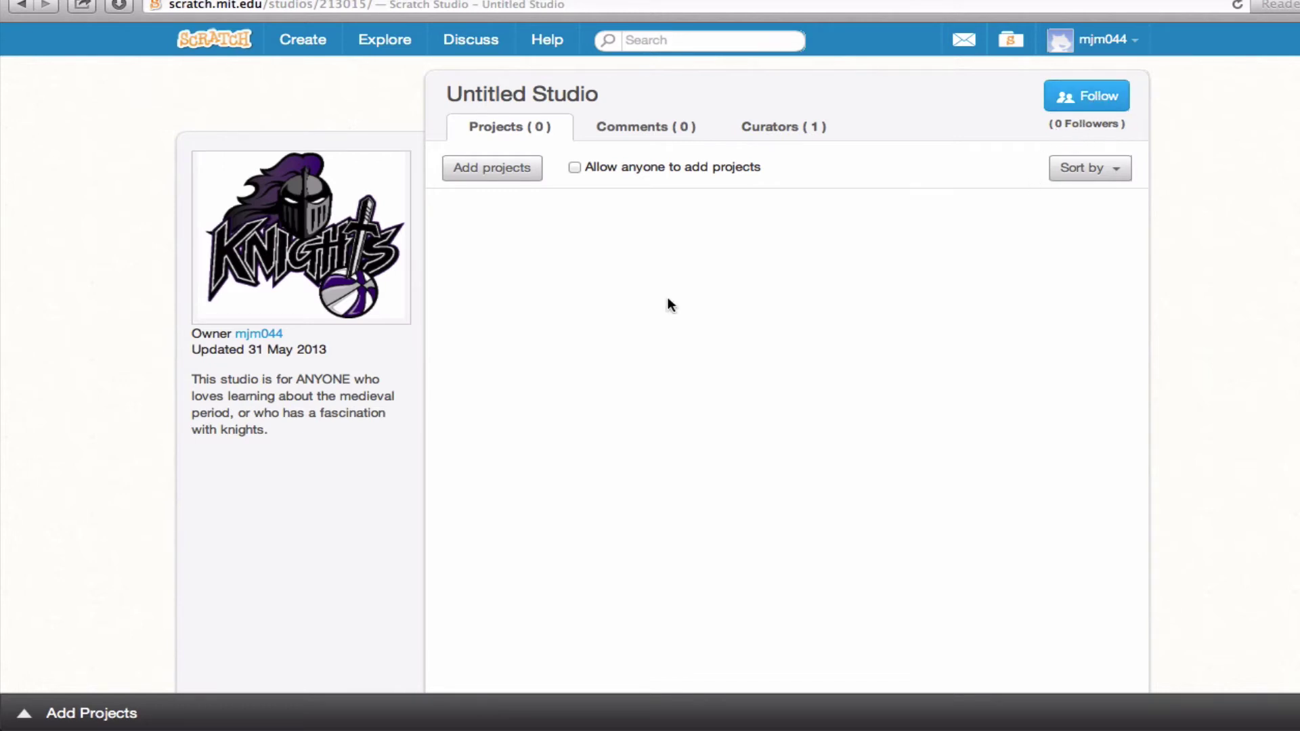
- Open the studio's options for adding projects and look through the shared and favorite projects
click(511, 184)
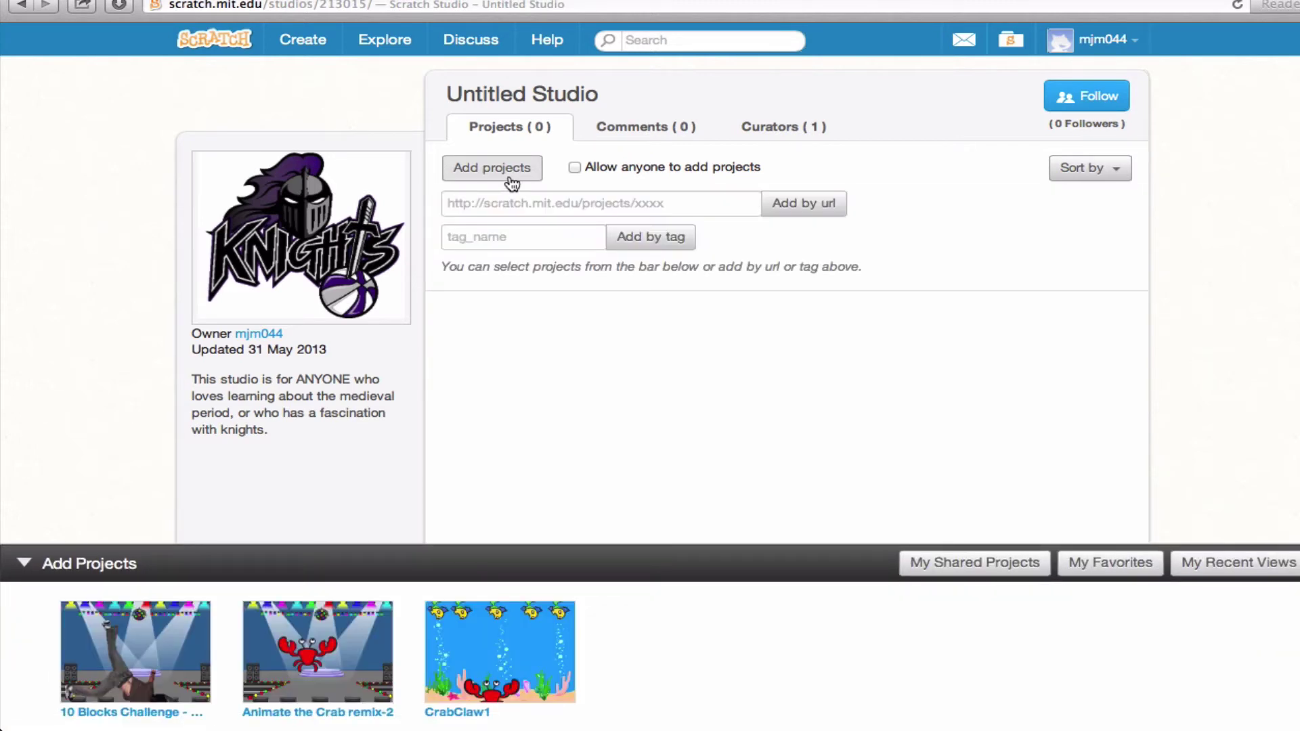
mouse_move(465, 662)
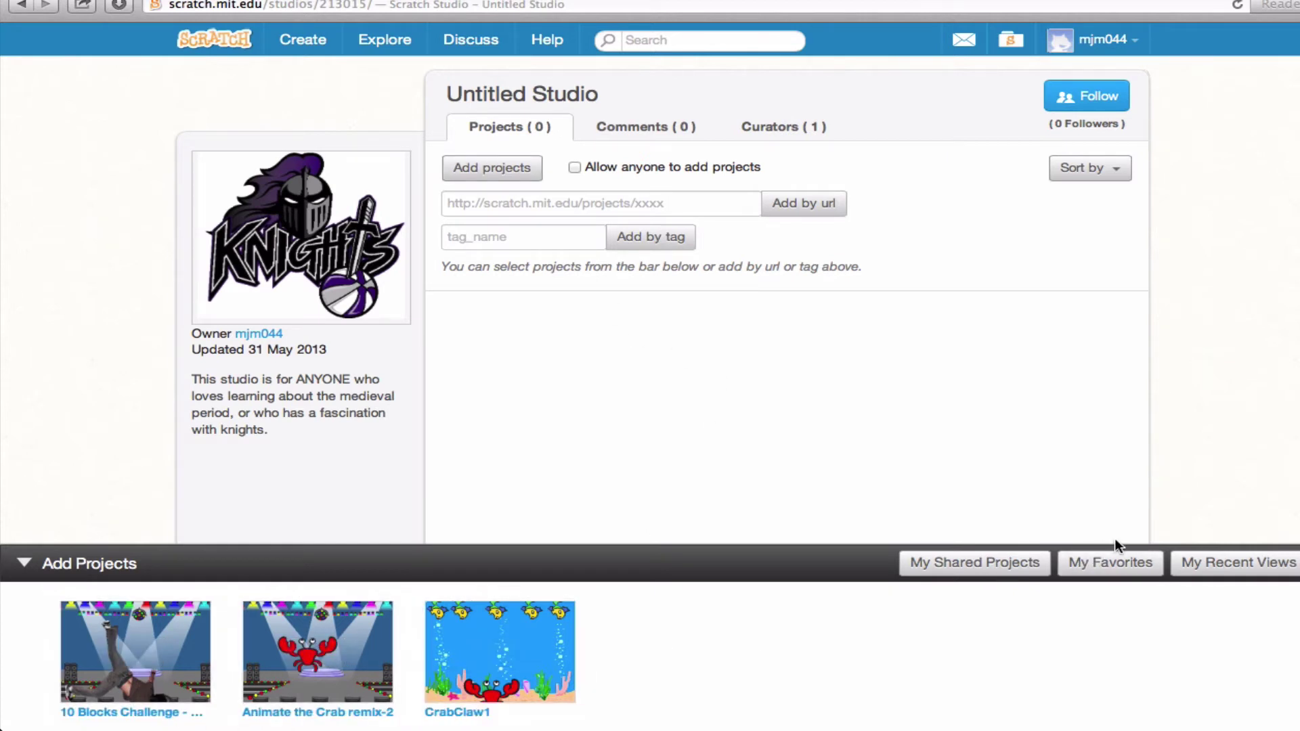
click(1118, 562)
mouse_move(179, 666)
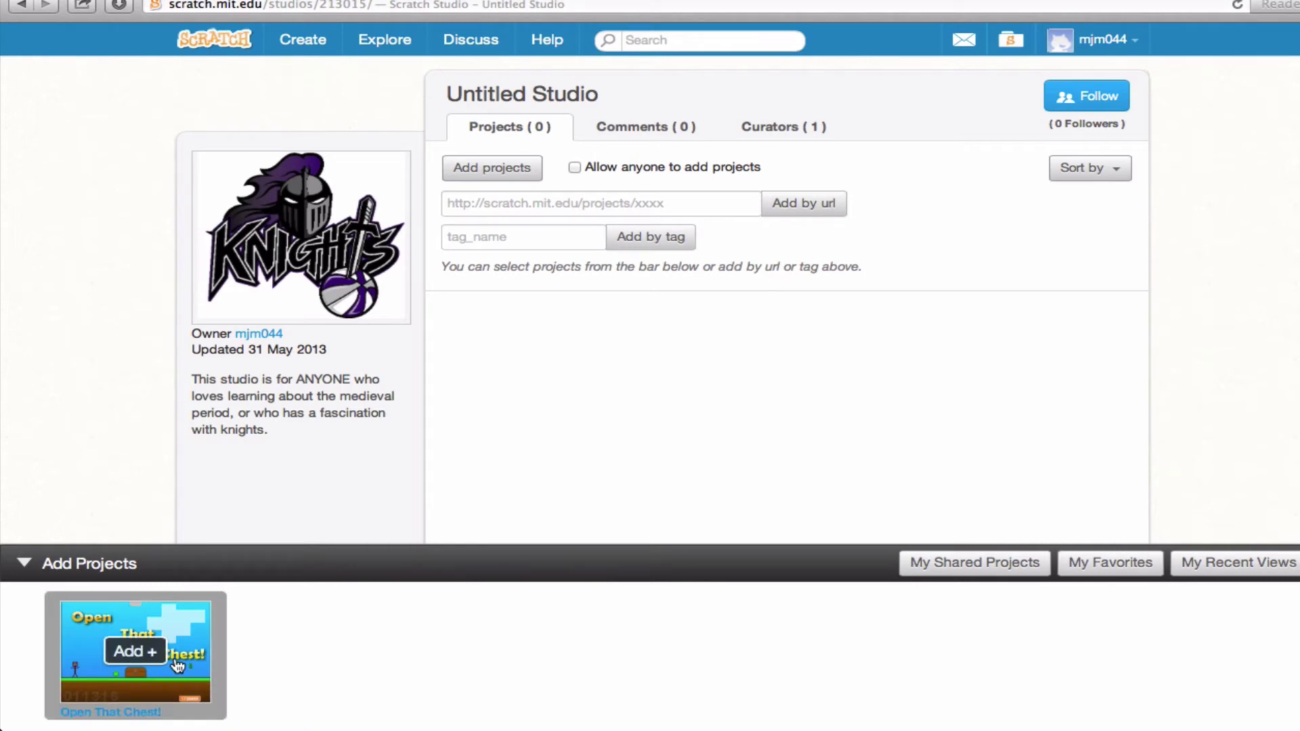
- Add Knightfighter 3D, Ians Knights and knights test from the recently viewed projects to the studio, and collapse the project bar
click(1216, 562)
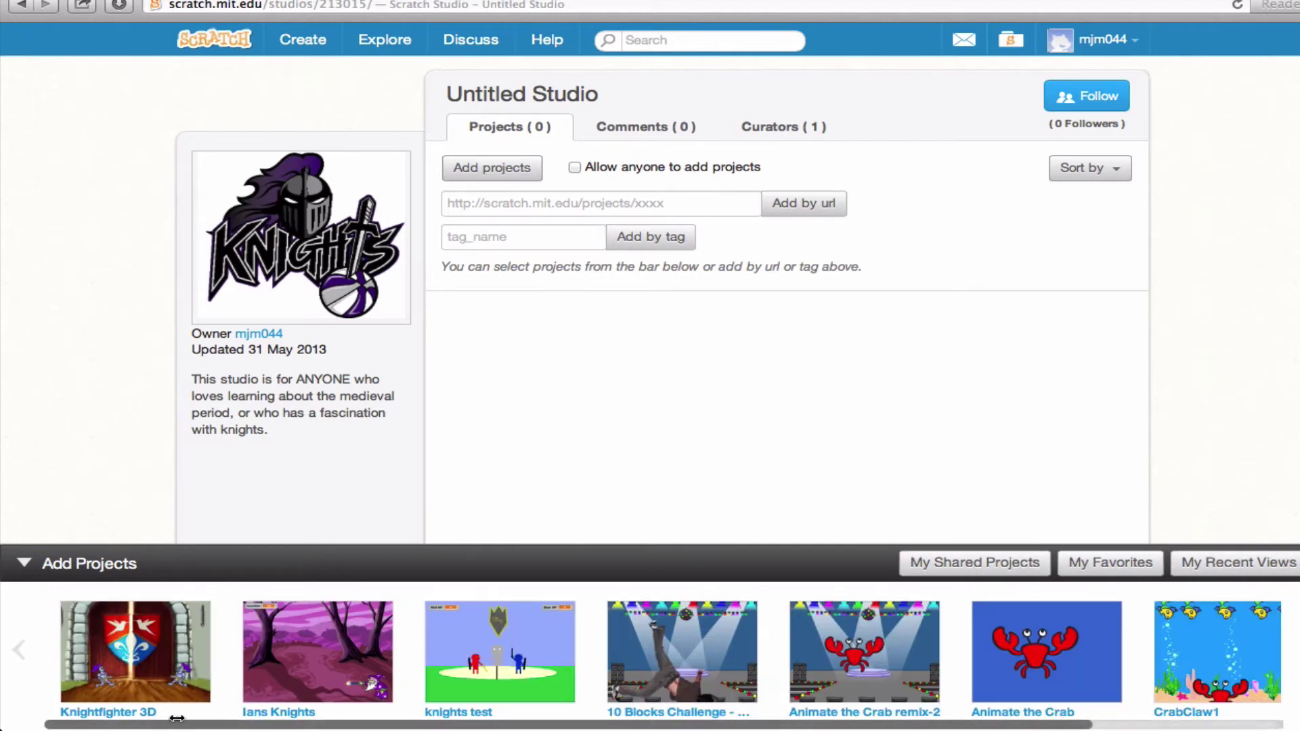
mouse_move(169, 689)
mouse_move(327, 707)
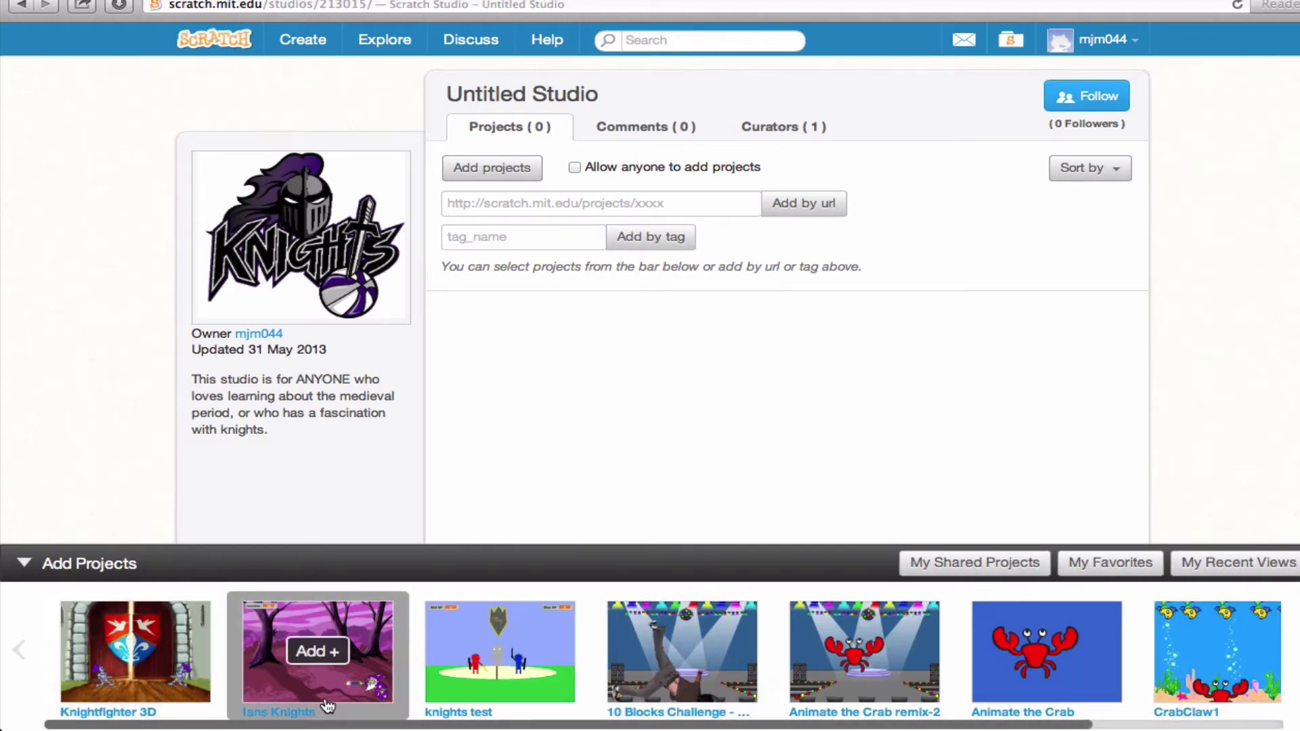
mouse_move(568, 675)
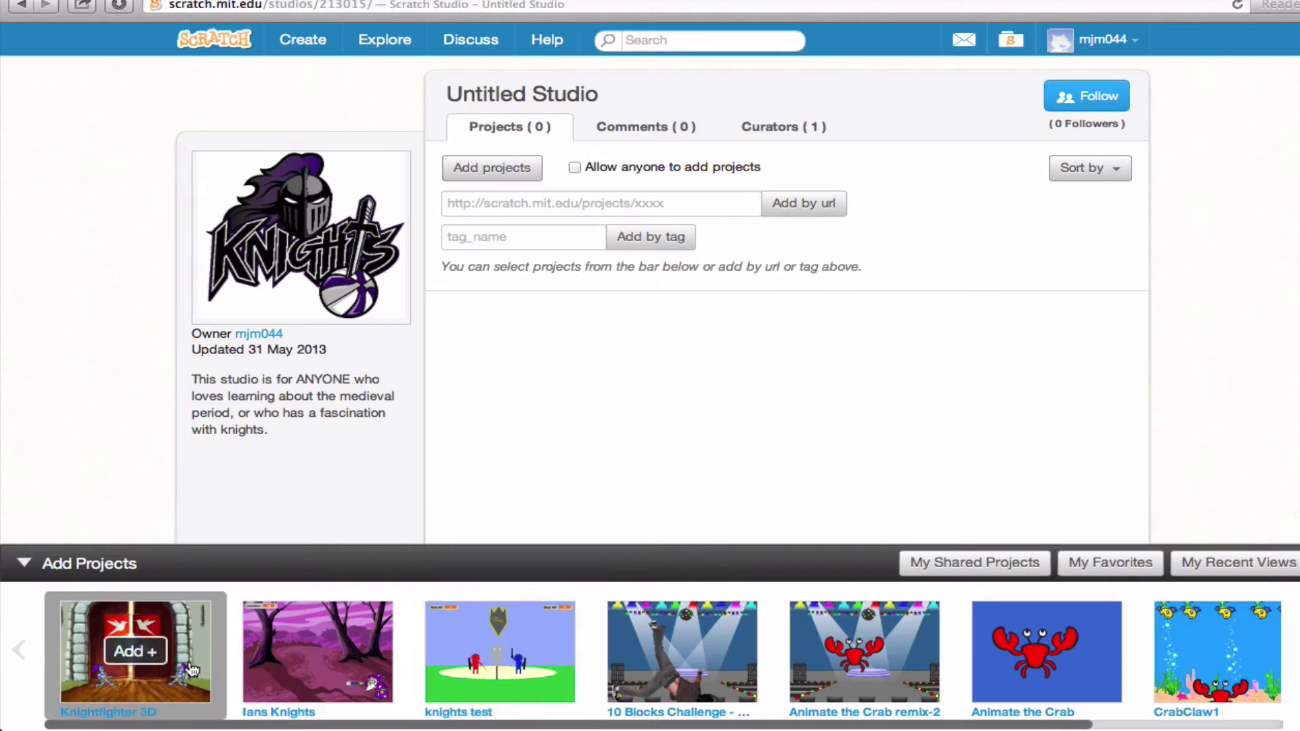
click(139, 653)
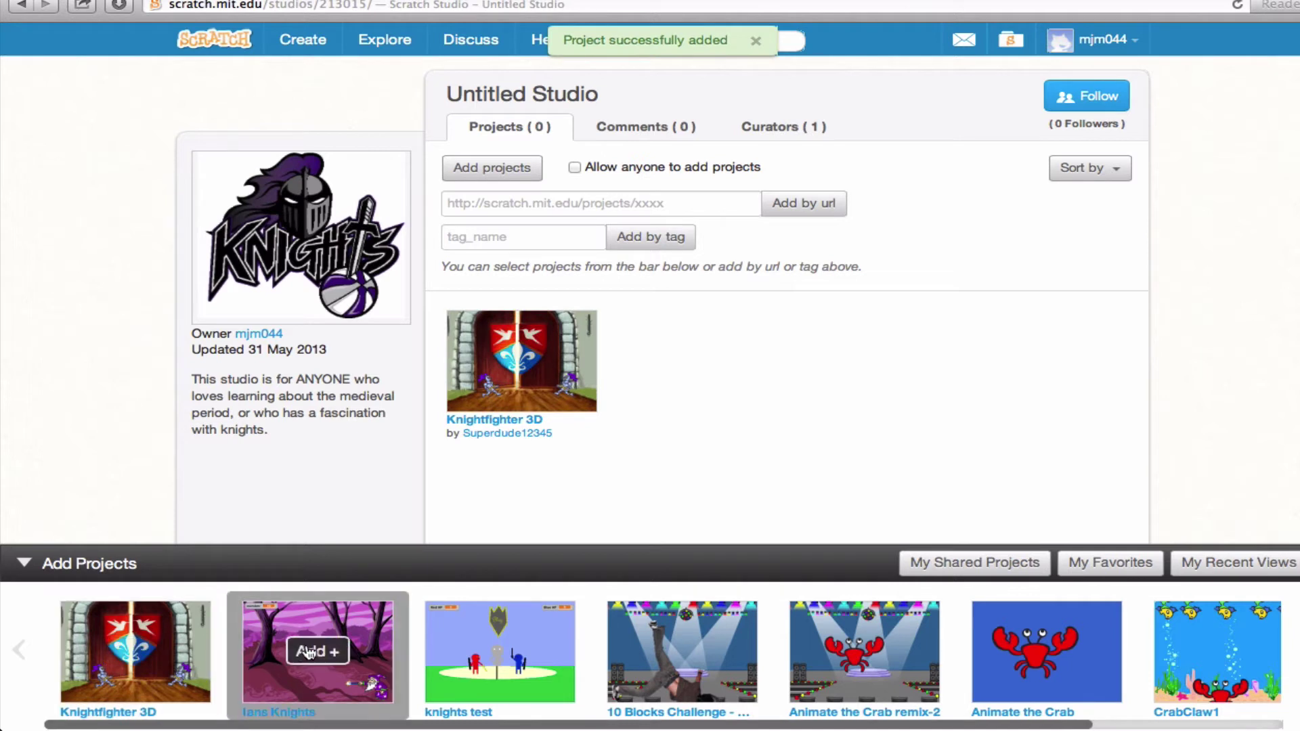
click(310, 653)
click(489, 655)
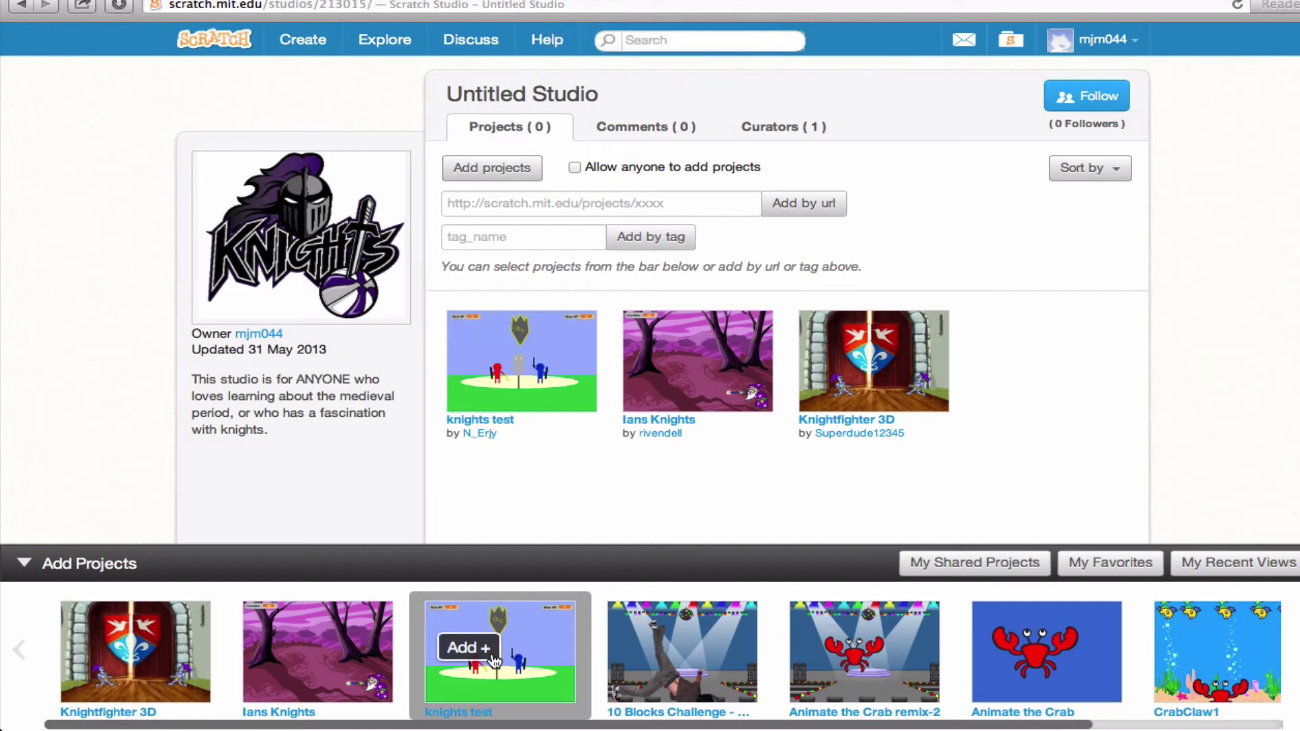
click(24, 563)
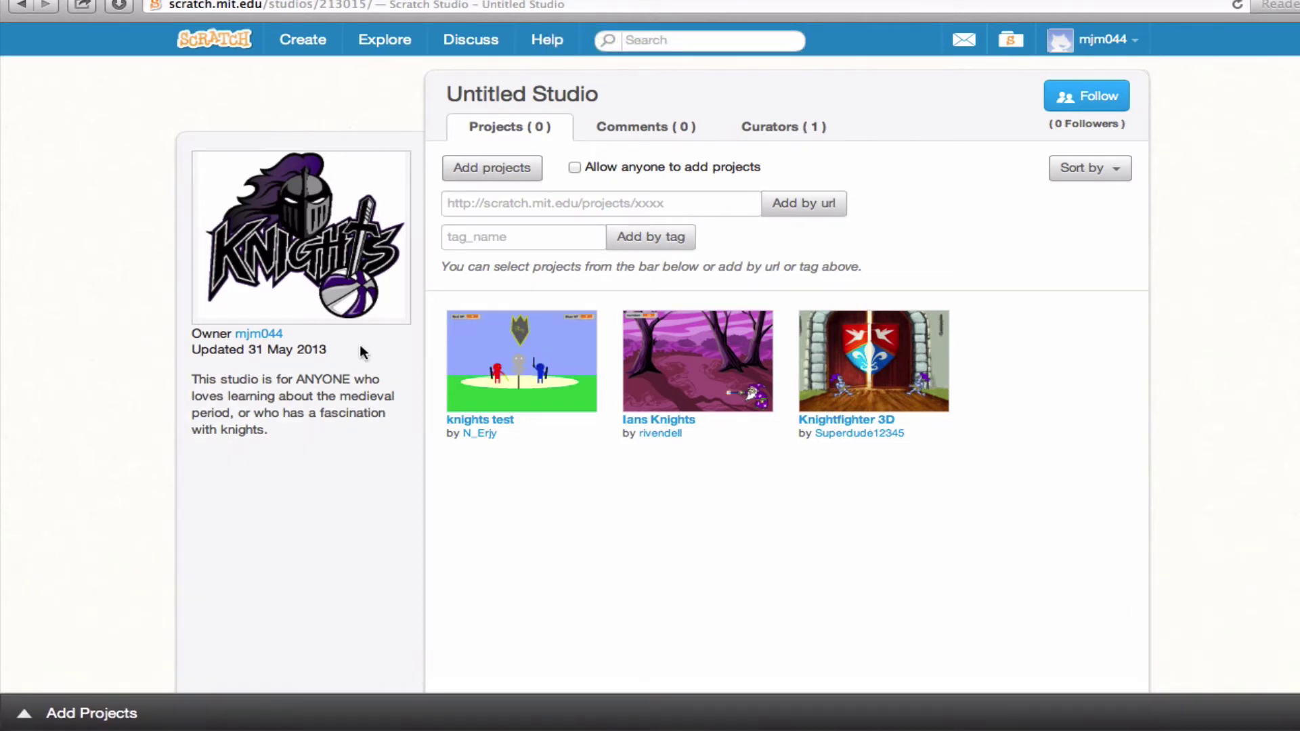
- Add projects to the studio by the tag "knights"
click(602, 210)
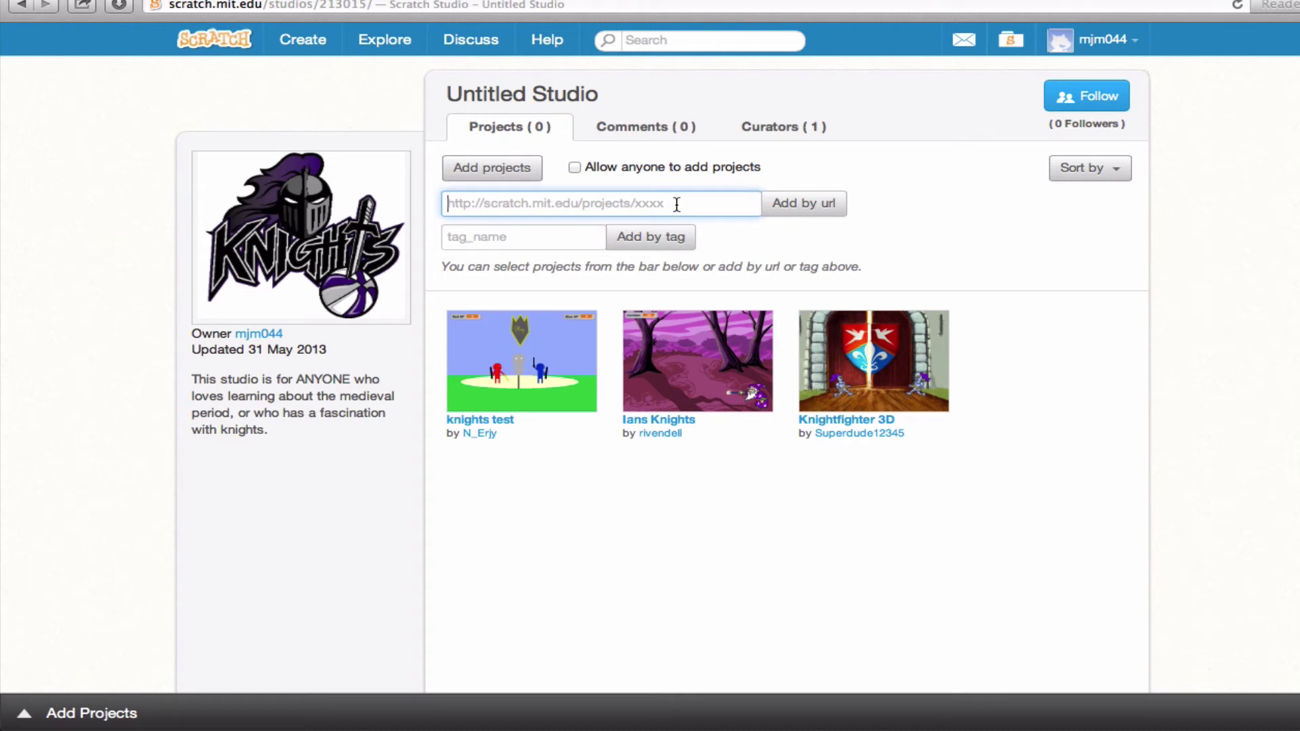
click(565, 238)
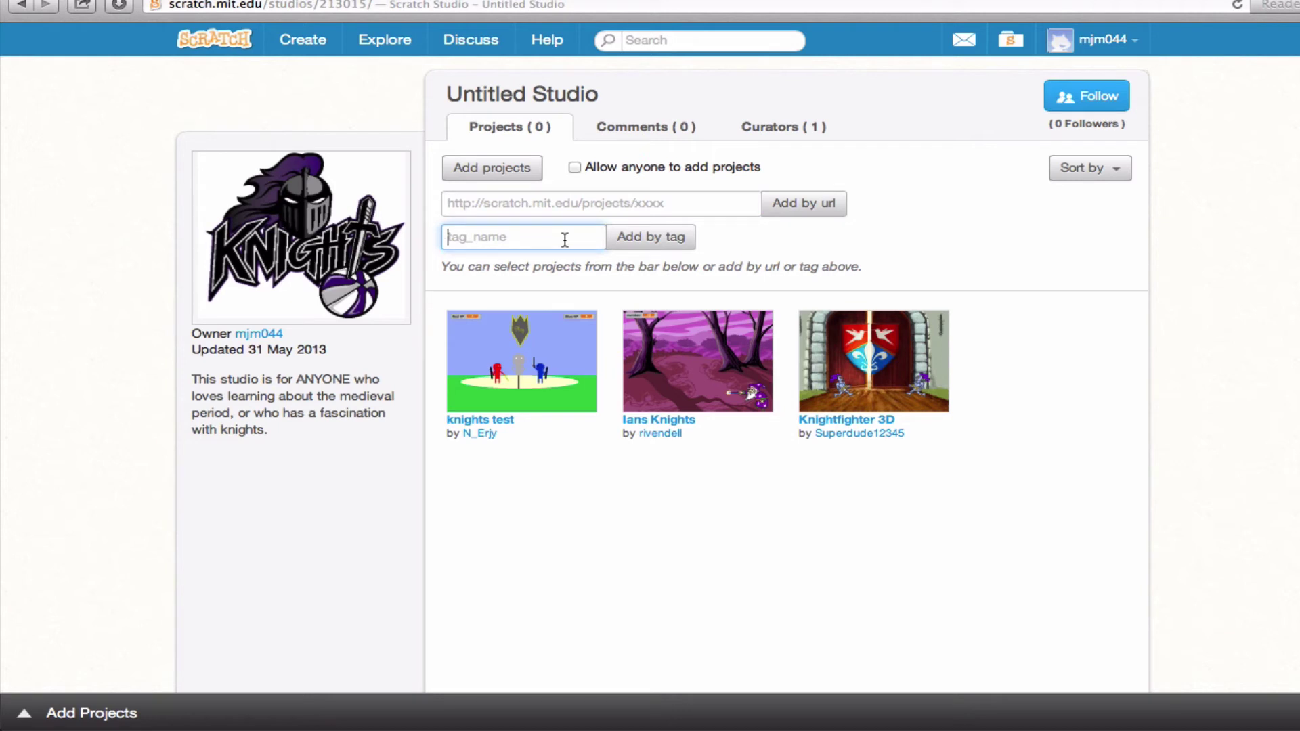
text(knights)
click(663, 235)
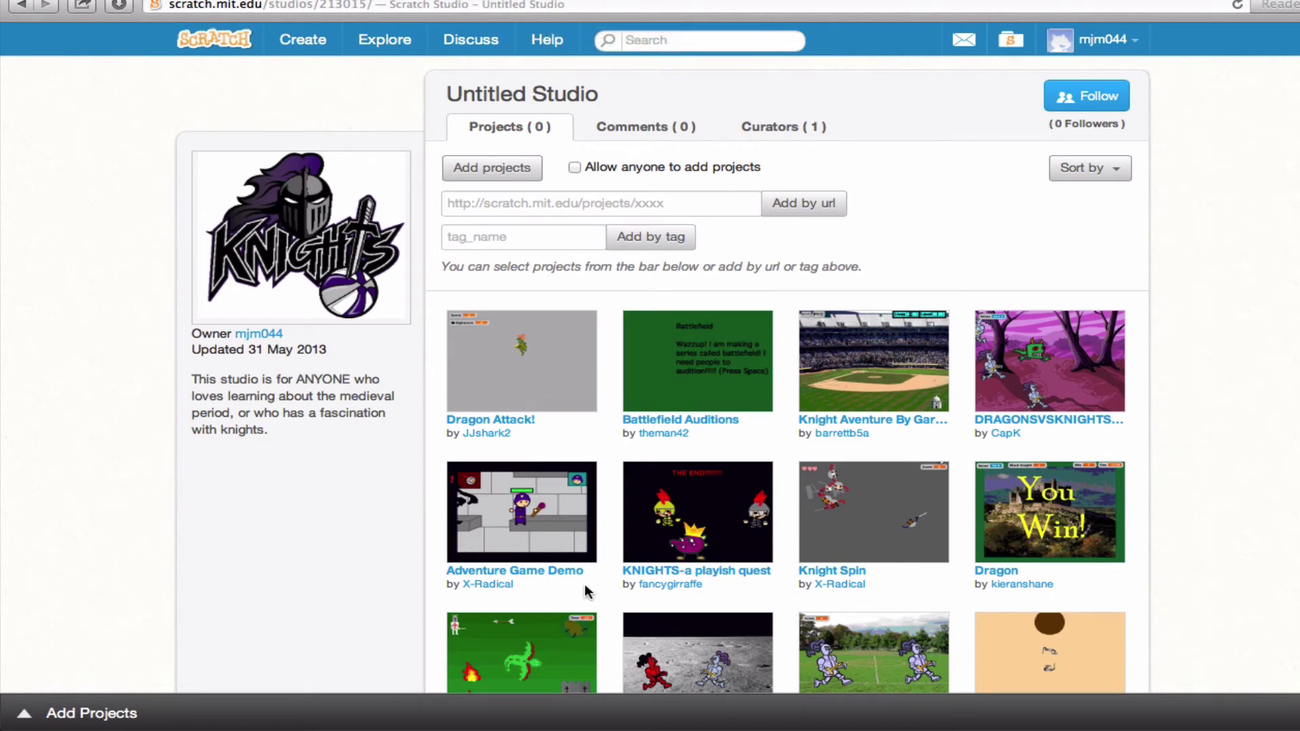
- Look through the knight-themed projects in the studio's project list
scroll(592, 585, down, 10)
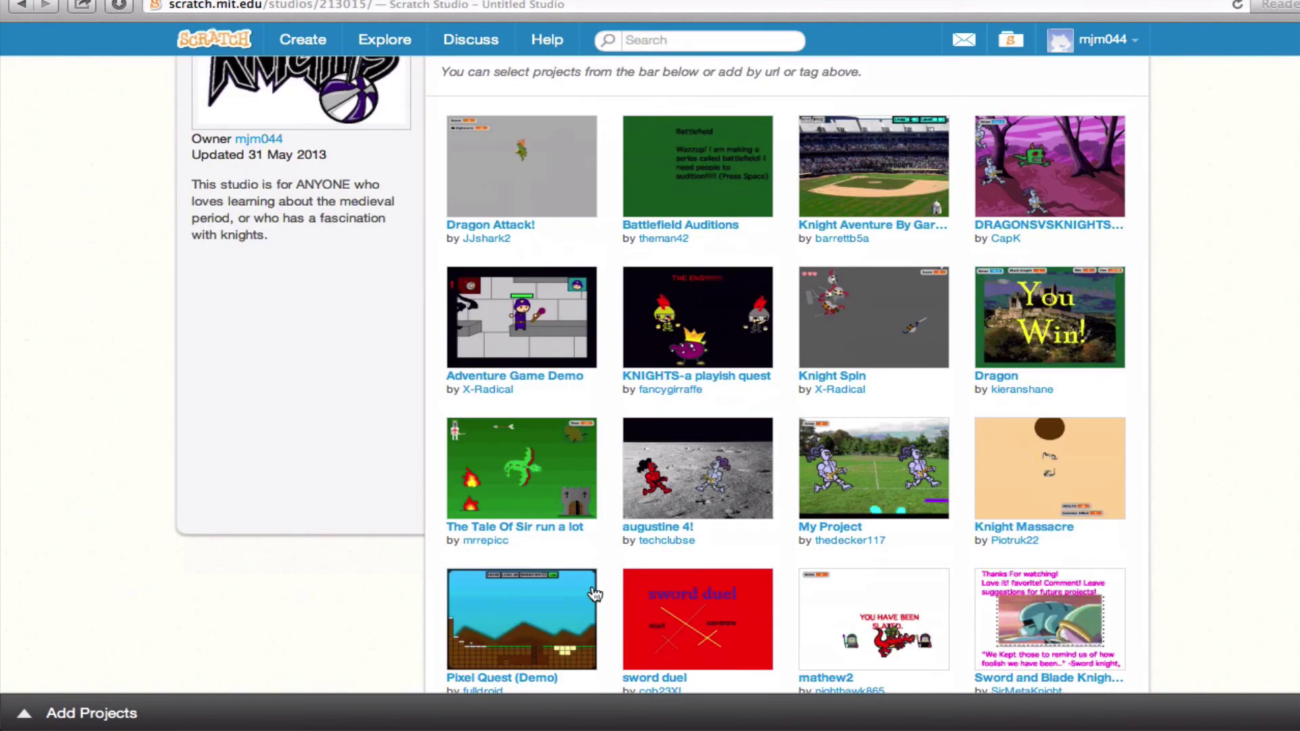
scroll(595, 594, down, 5)
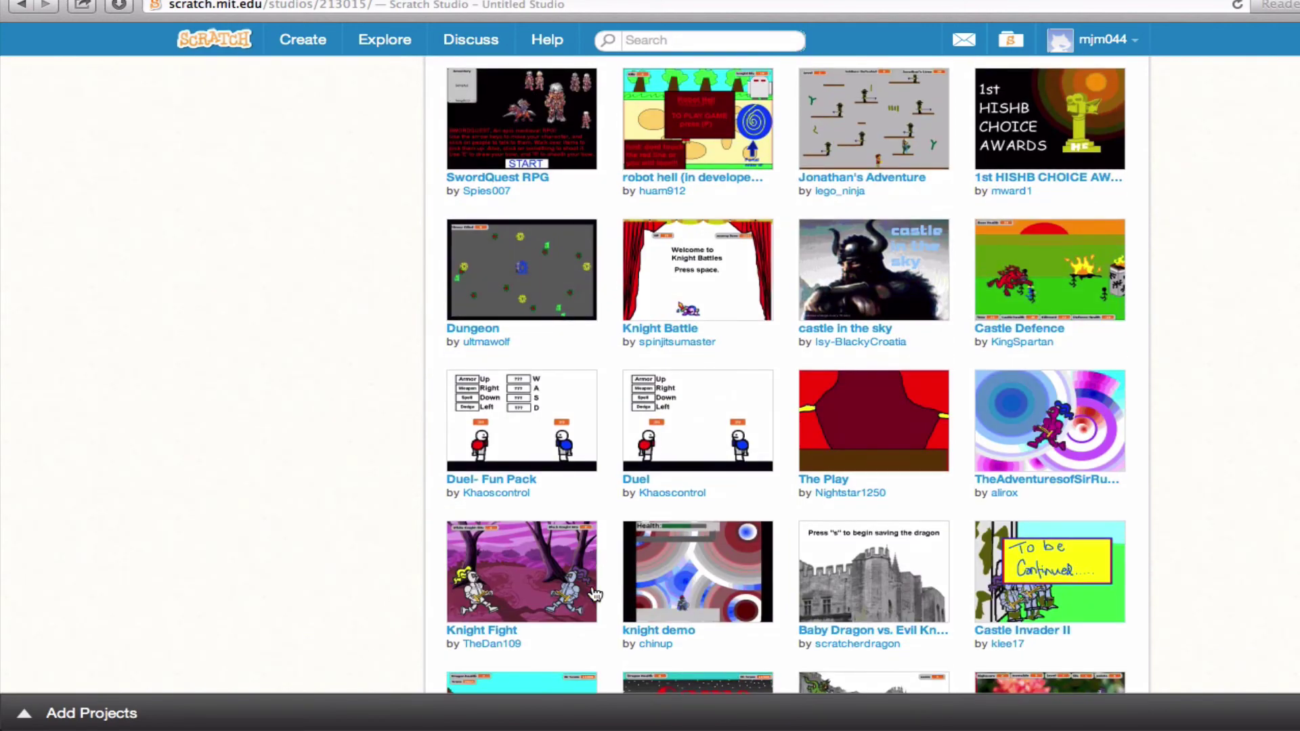
scroll(794, 562, down, 3)
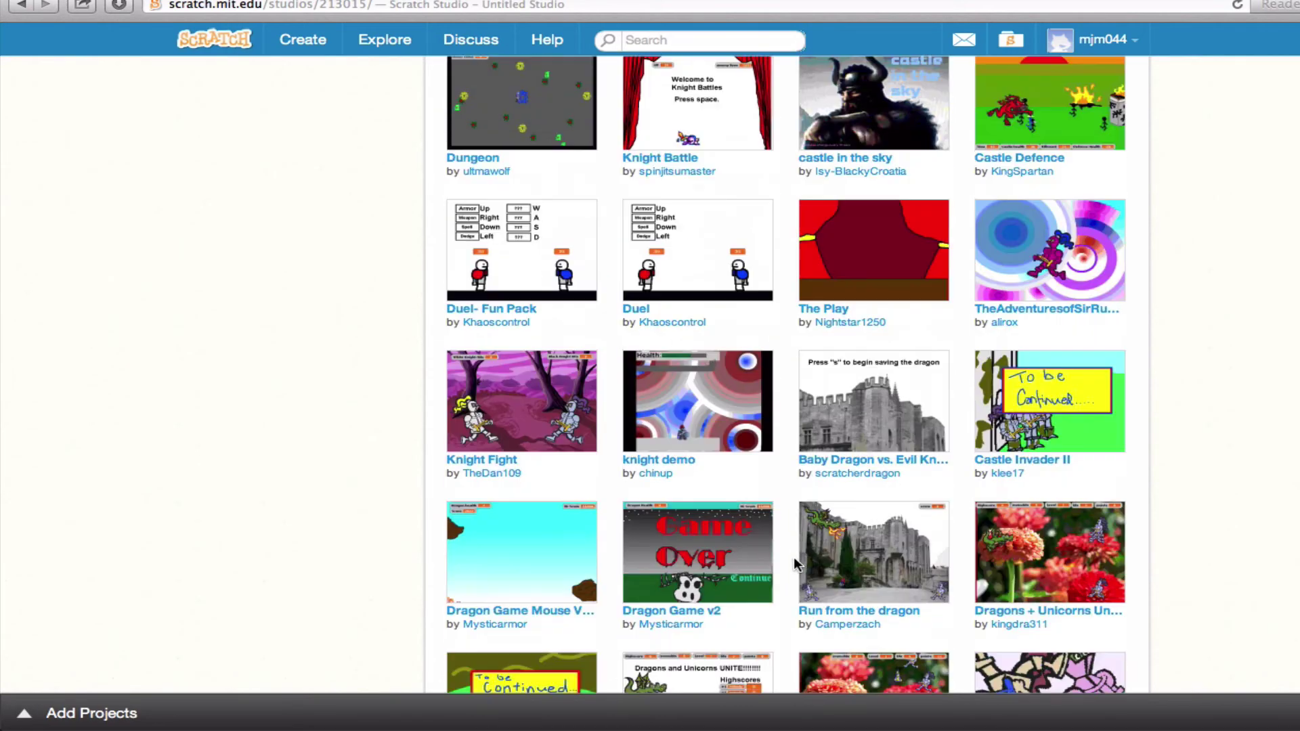
scroll(793, 559, down, 7)
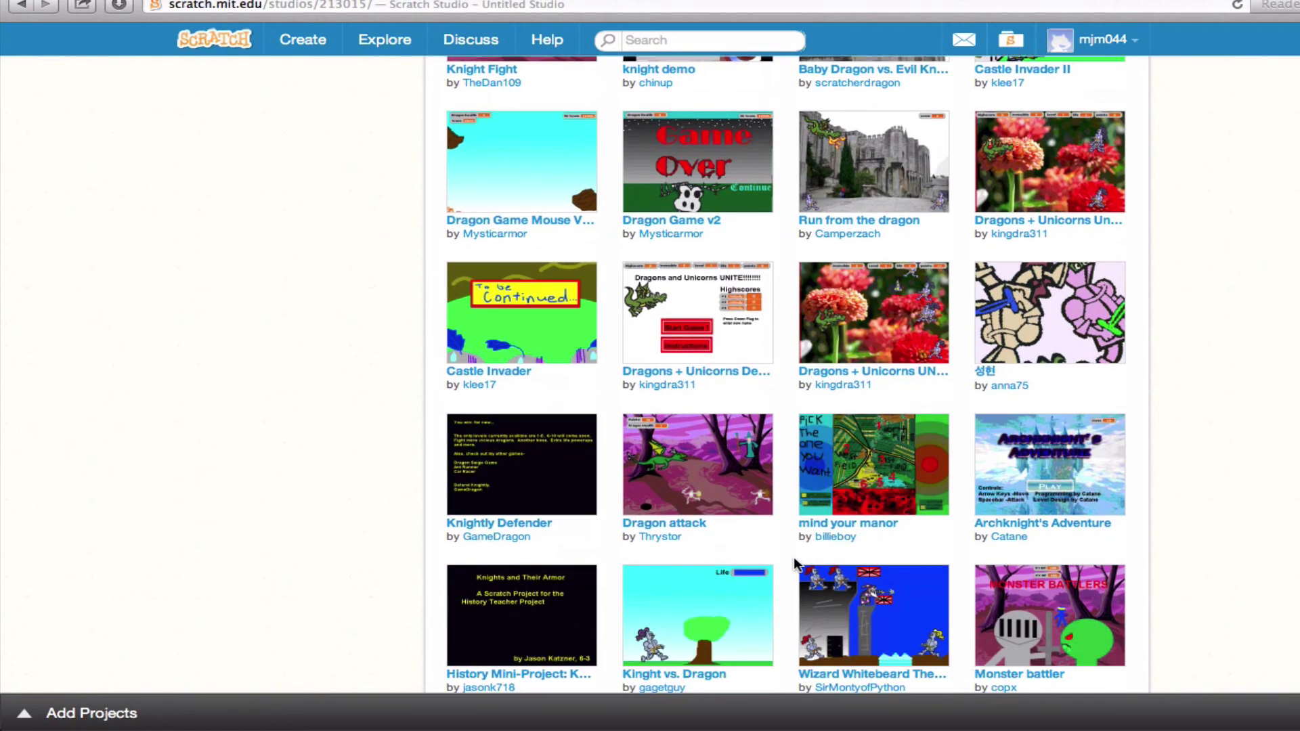
scroll(1076, 519, down, 18)
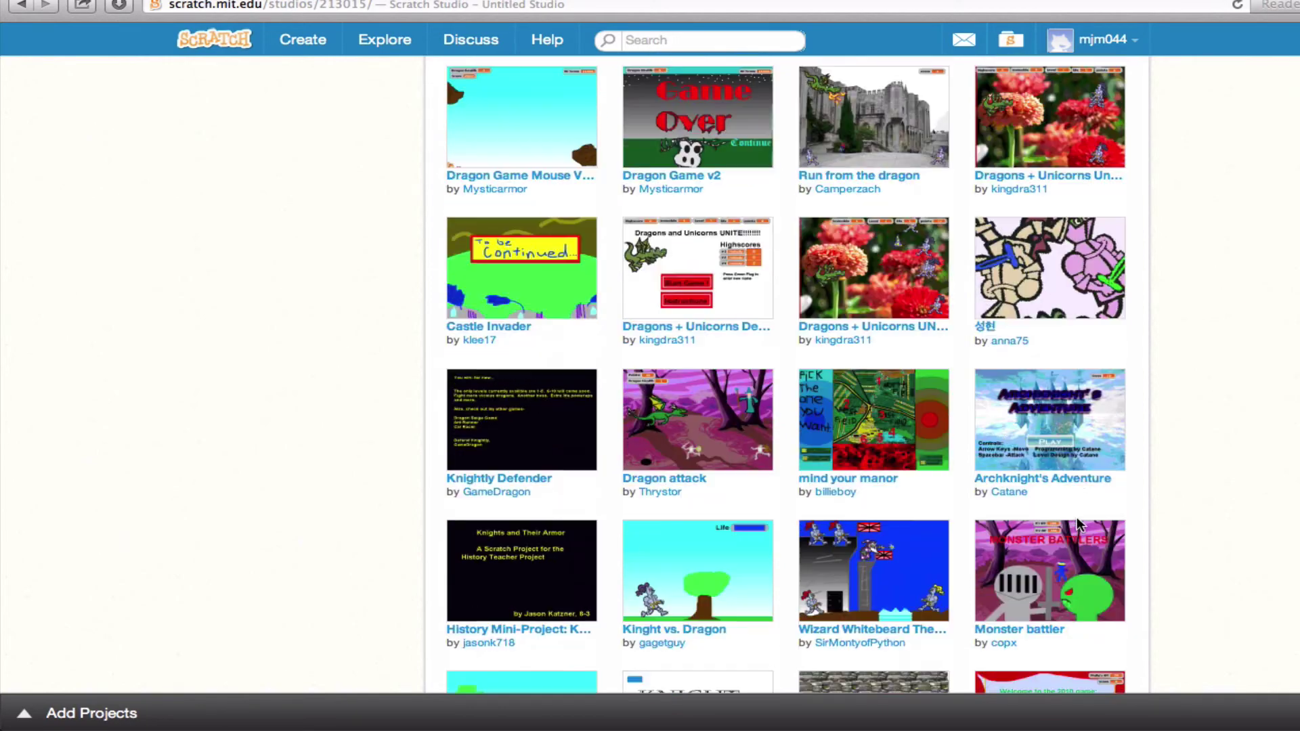
scroll(1080, 527, down, 2)
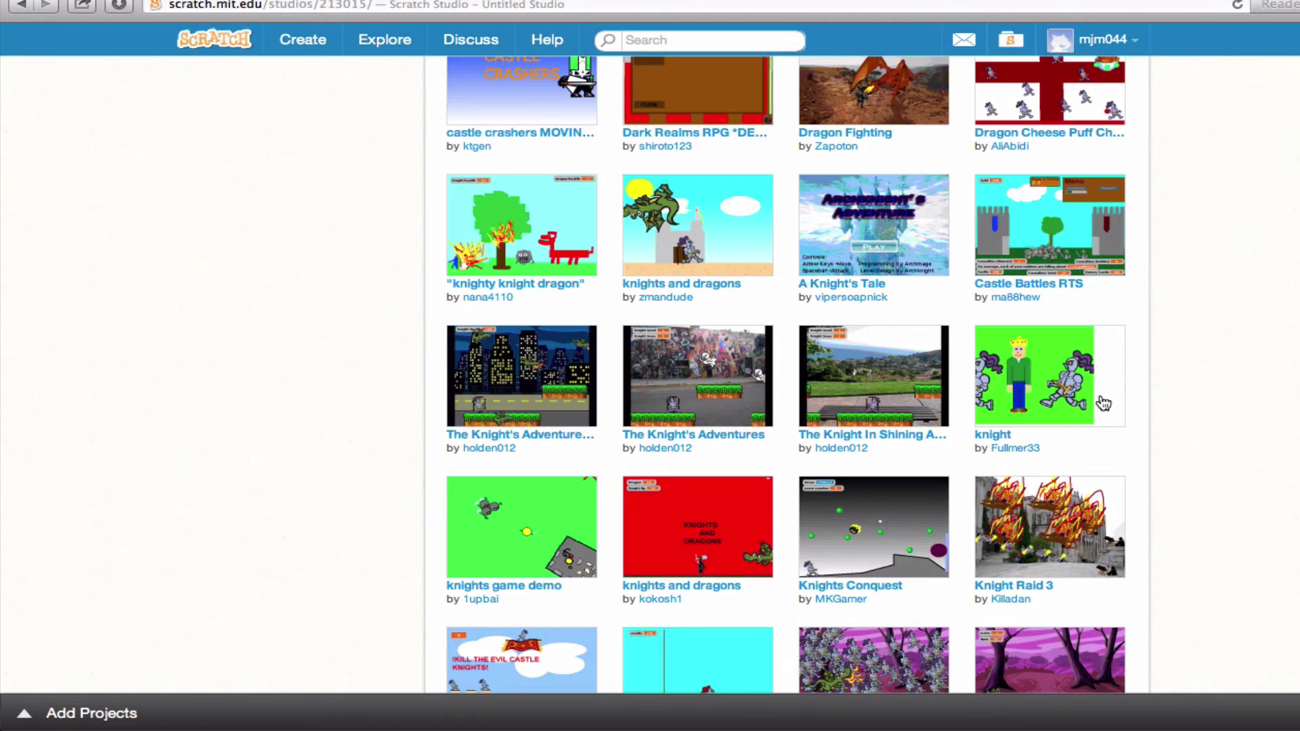
scroll(1064, 441, down, 10)
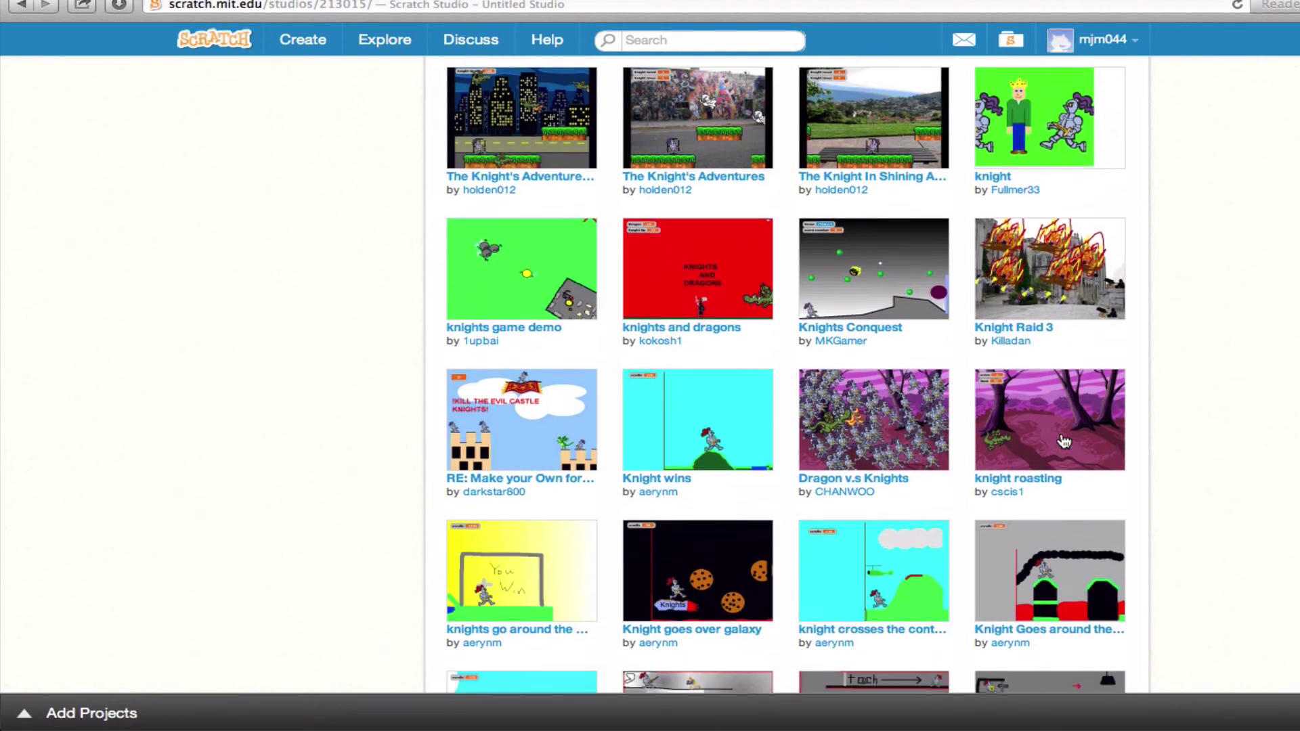
- Allow anyone to add projects to the knight-themed studio
scroll(1064, 442, down, 20)
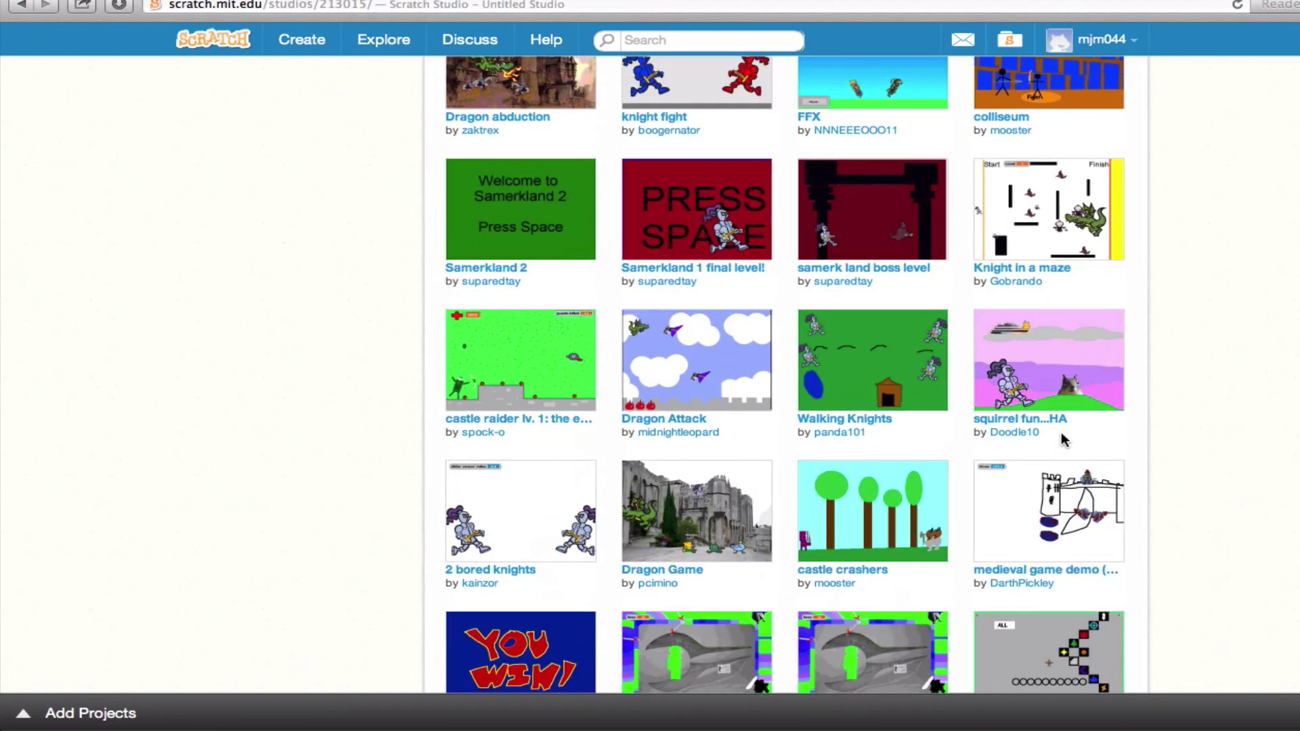
scroll(1063, 441, up, 6)
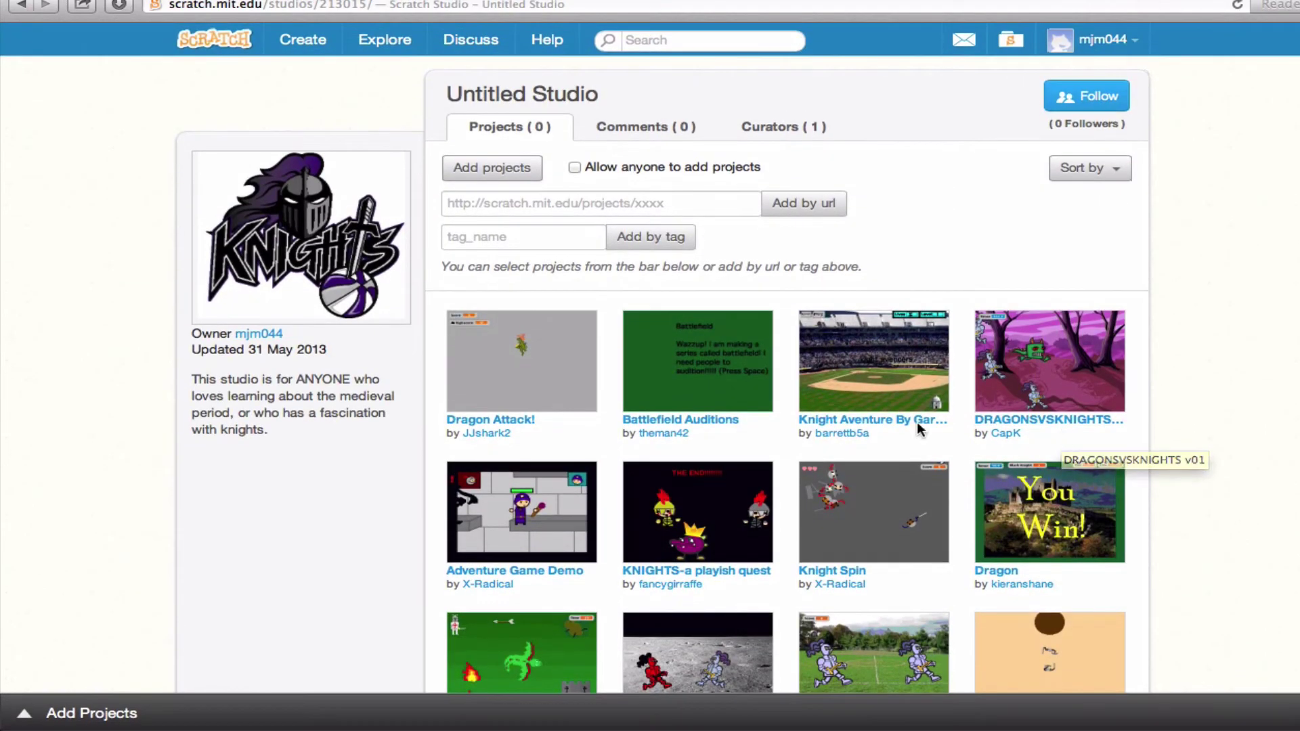
click(574, 168)
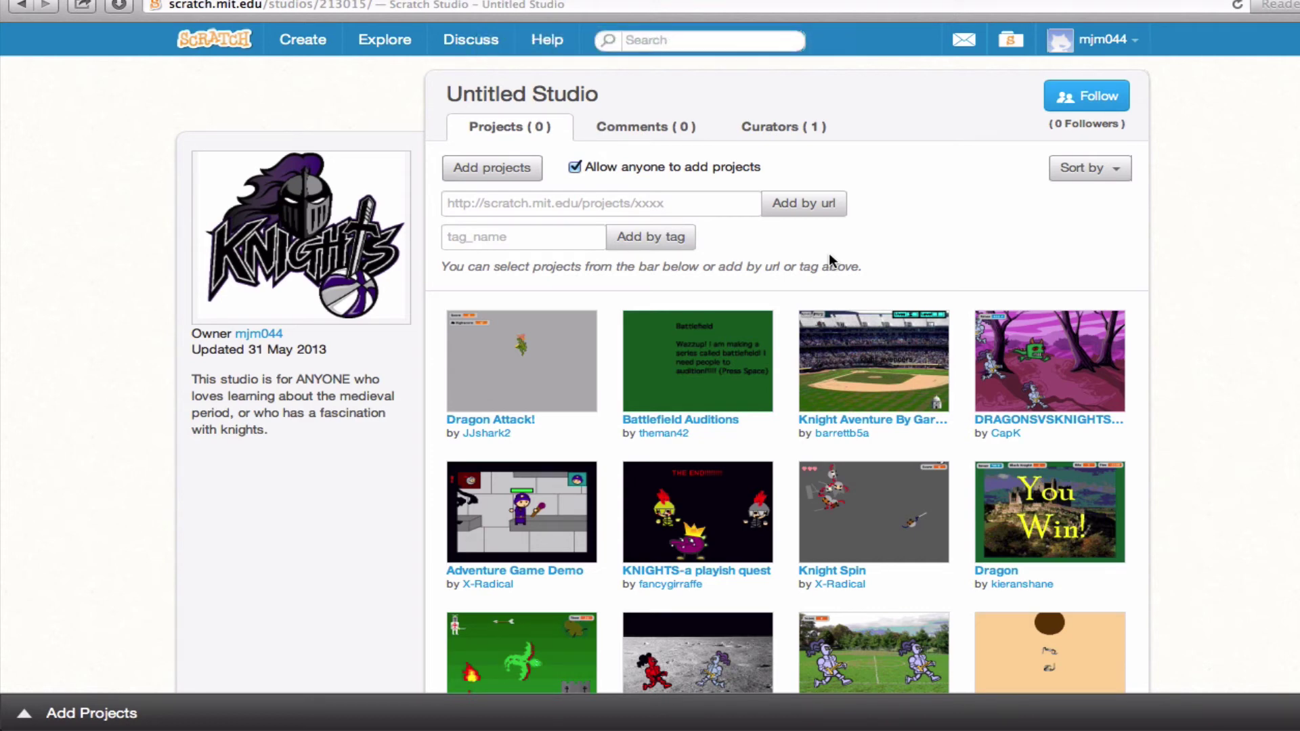
- Invite another Scratch member to curate the studio by entering their username
click(778, 136)
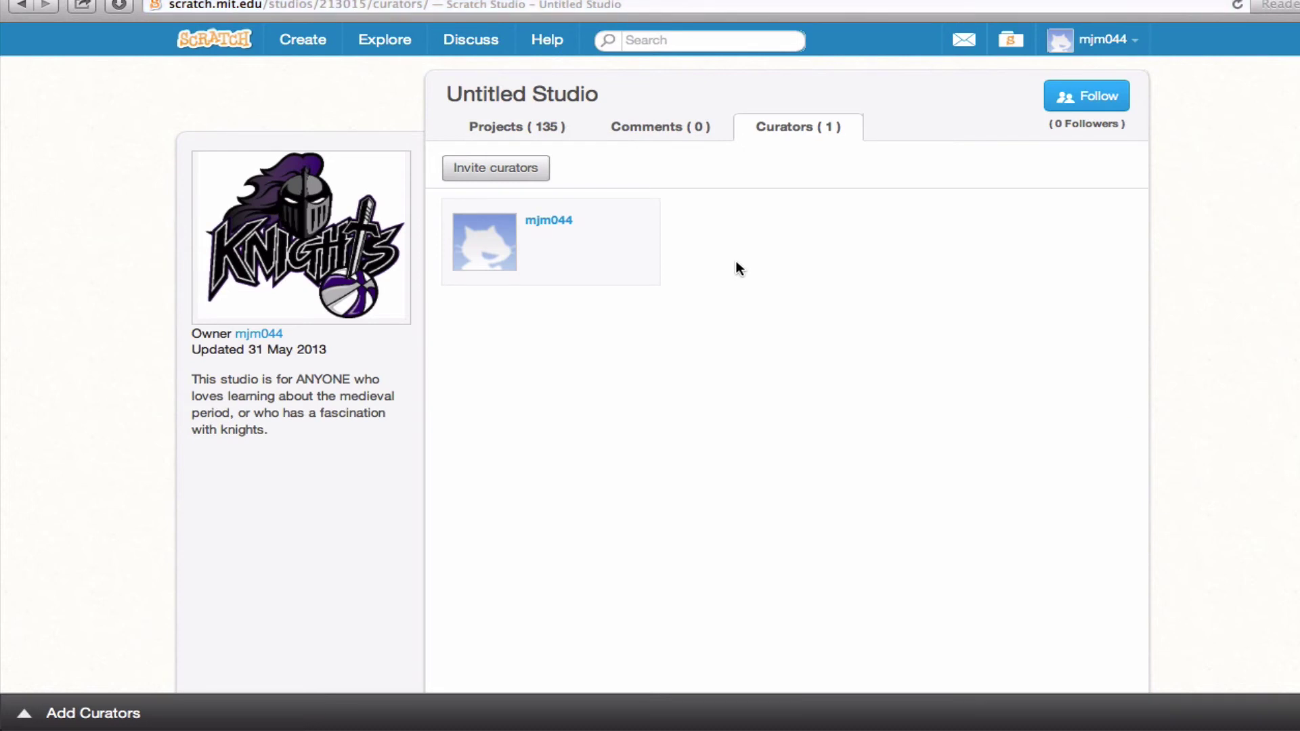
click(519, 175)
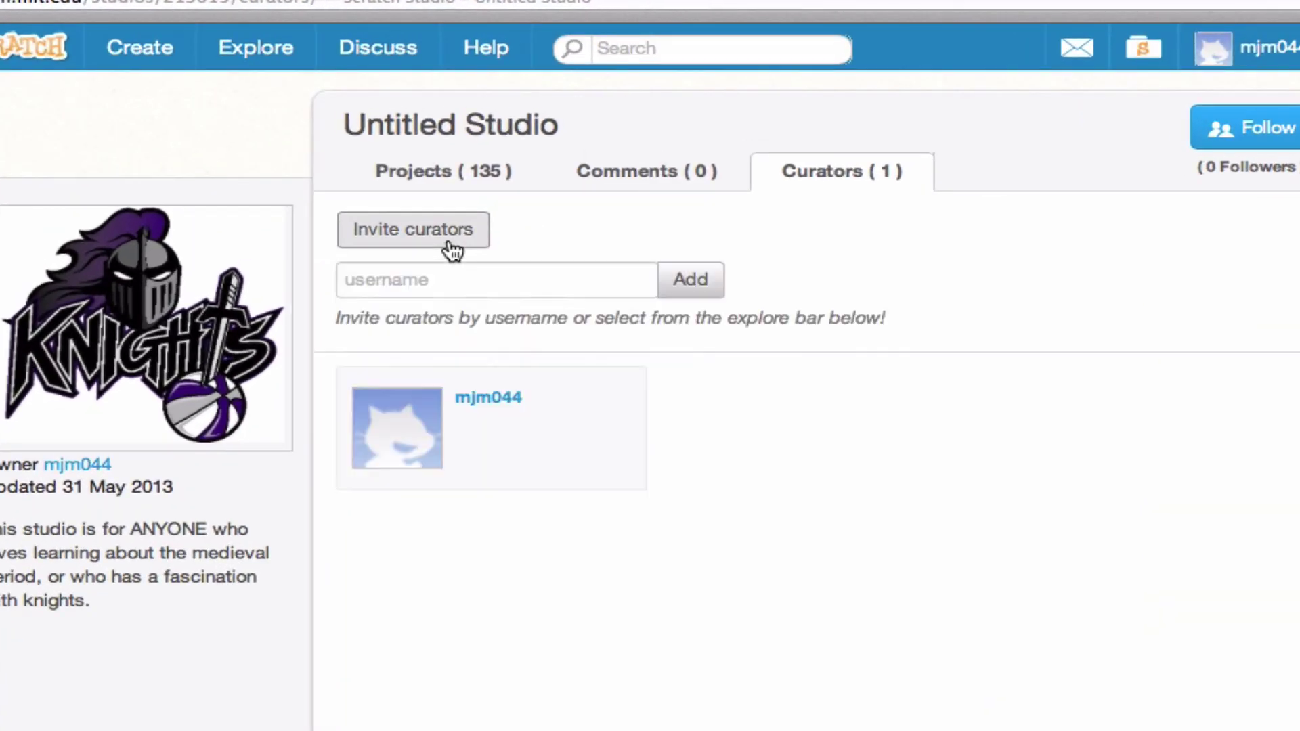
click(476, 276)
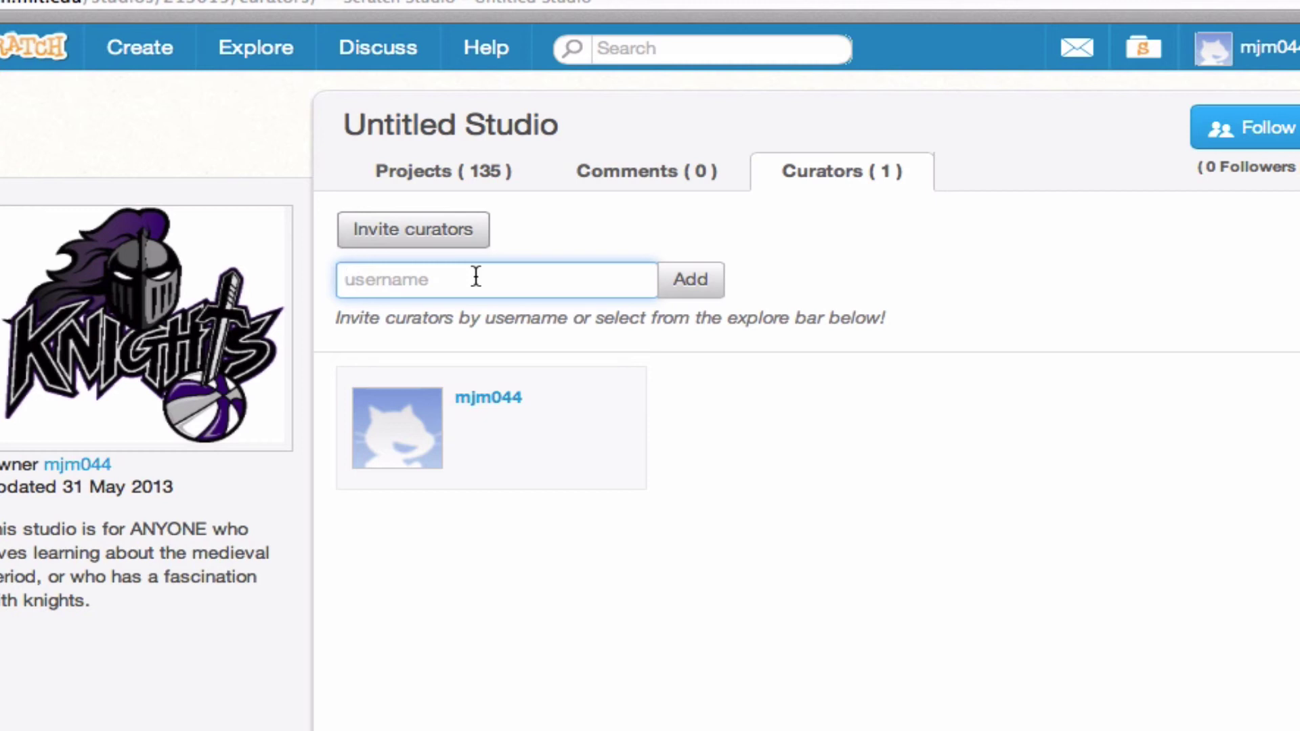
text(mjm14)
click(709, 285)
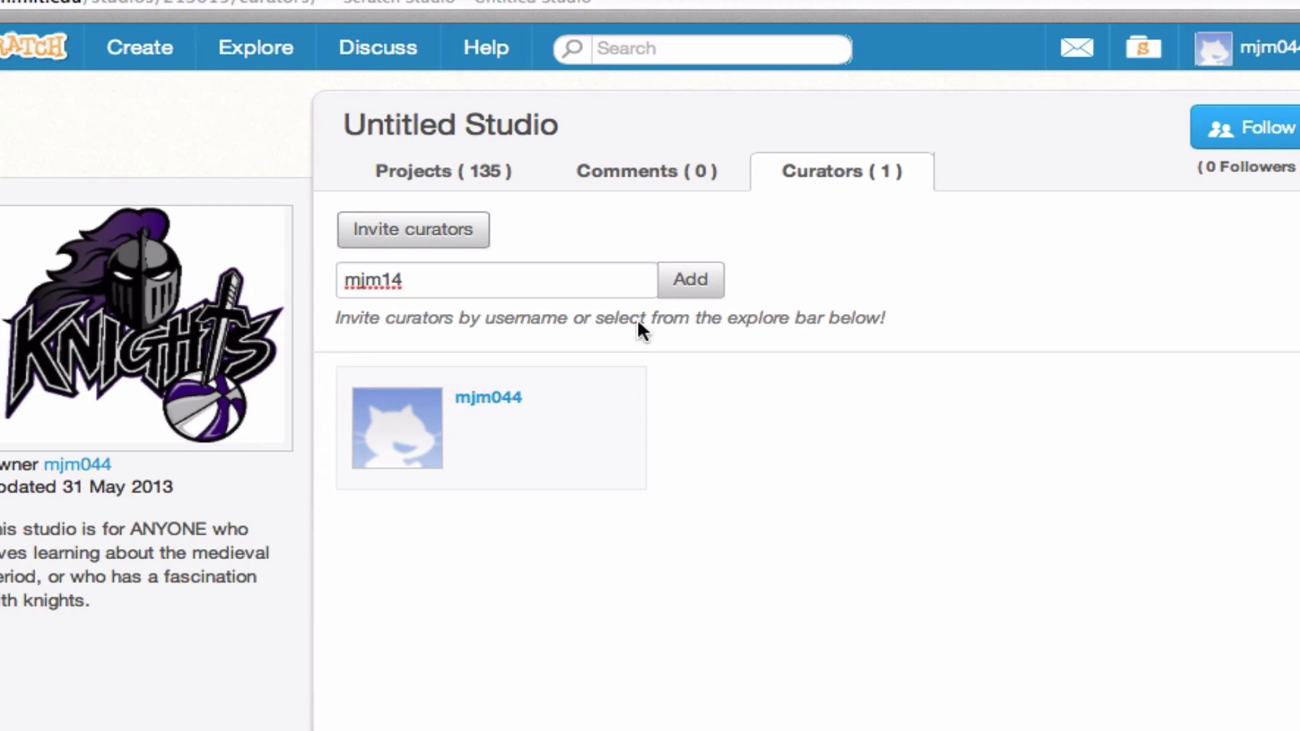
- Post the comment "My studio wins any jousting competition!" on the studio
click(667, 170)
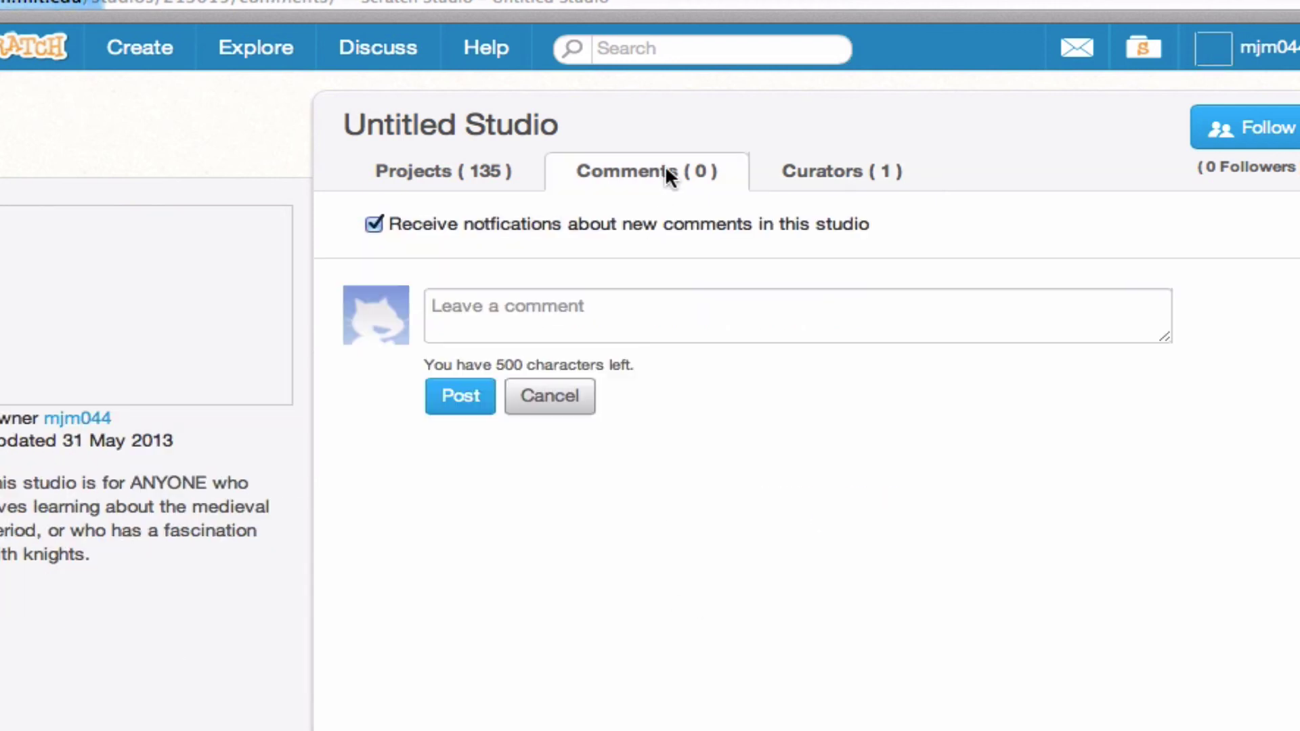
click(555, 292)
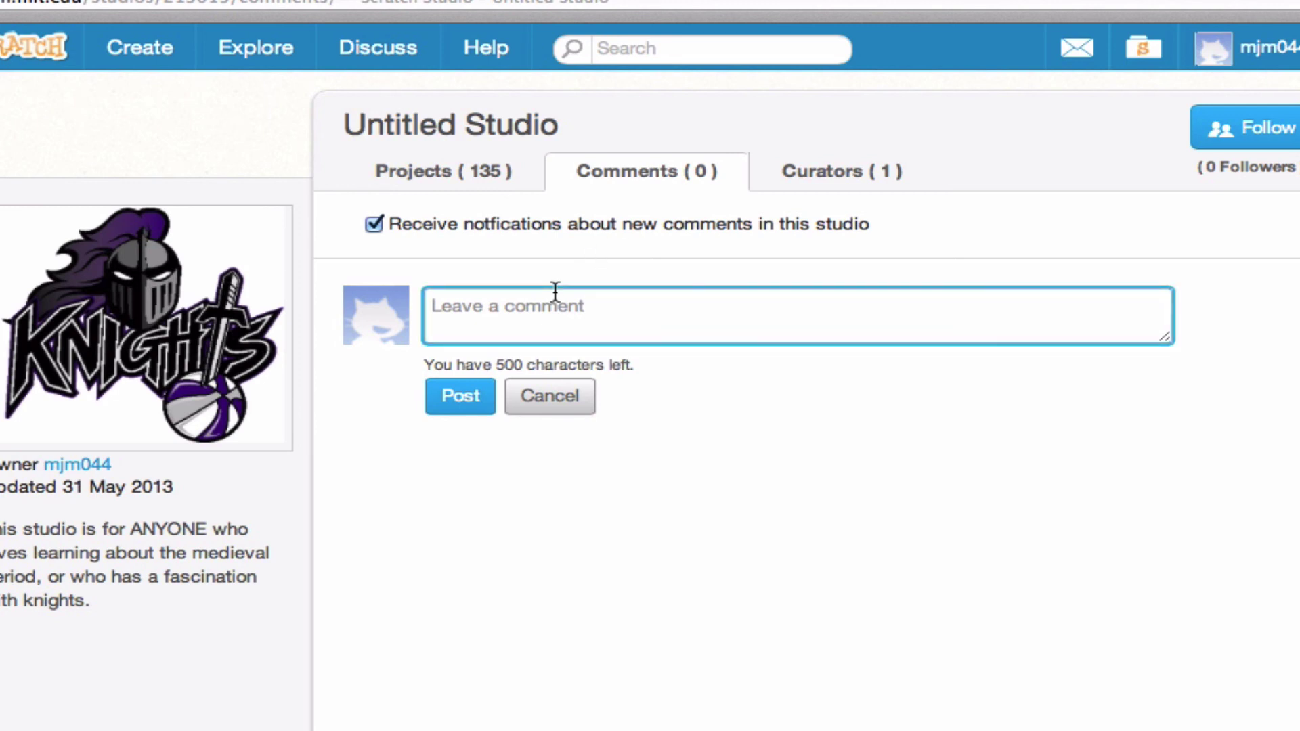
text(My studio )
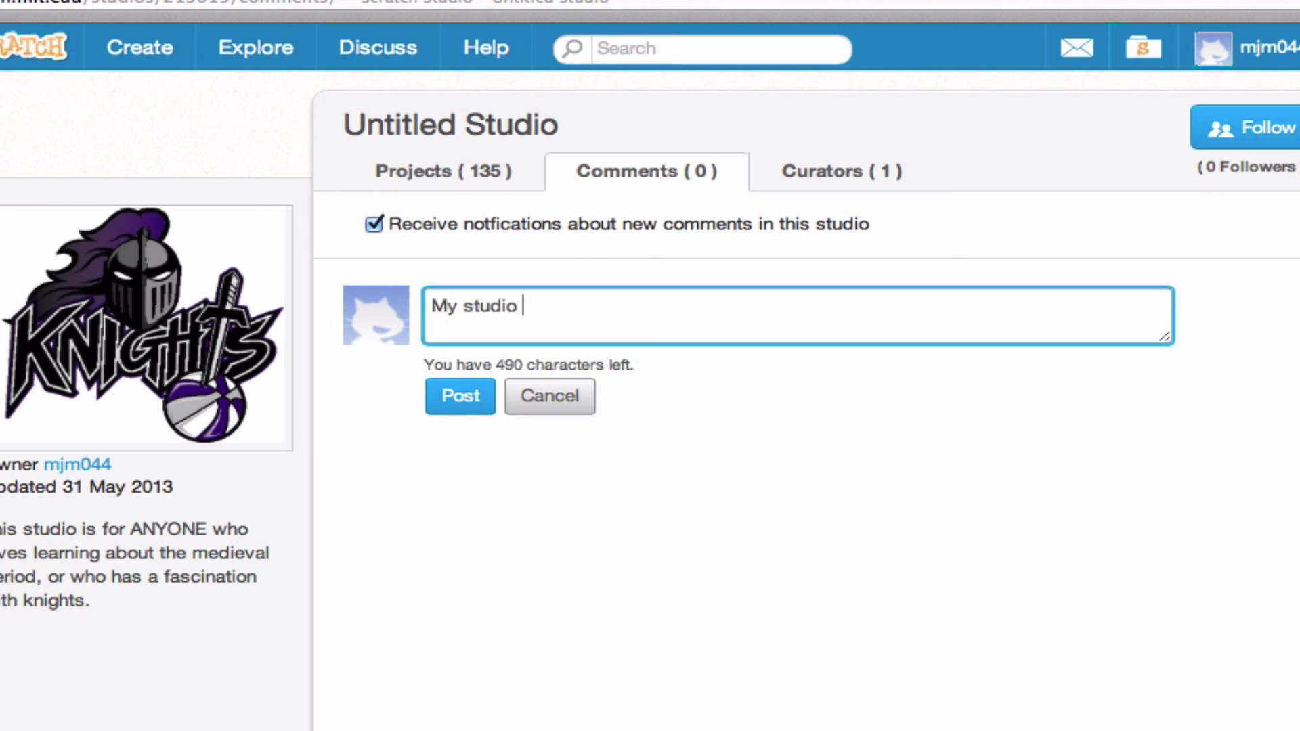
text(wins any jousting )
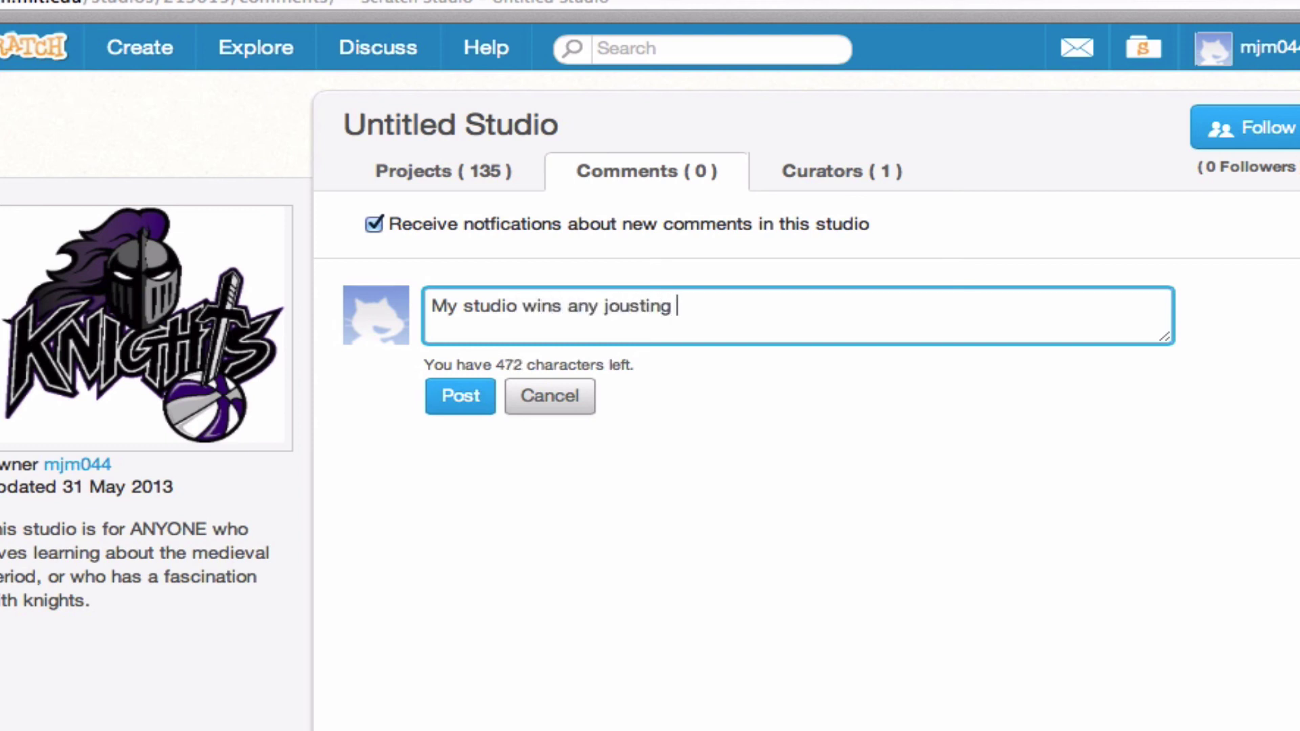
text(competition!)
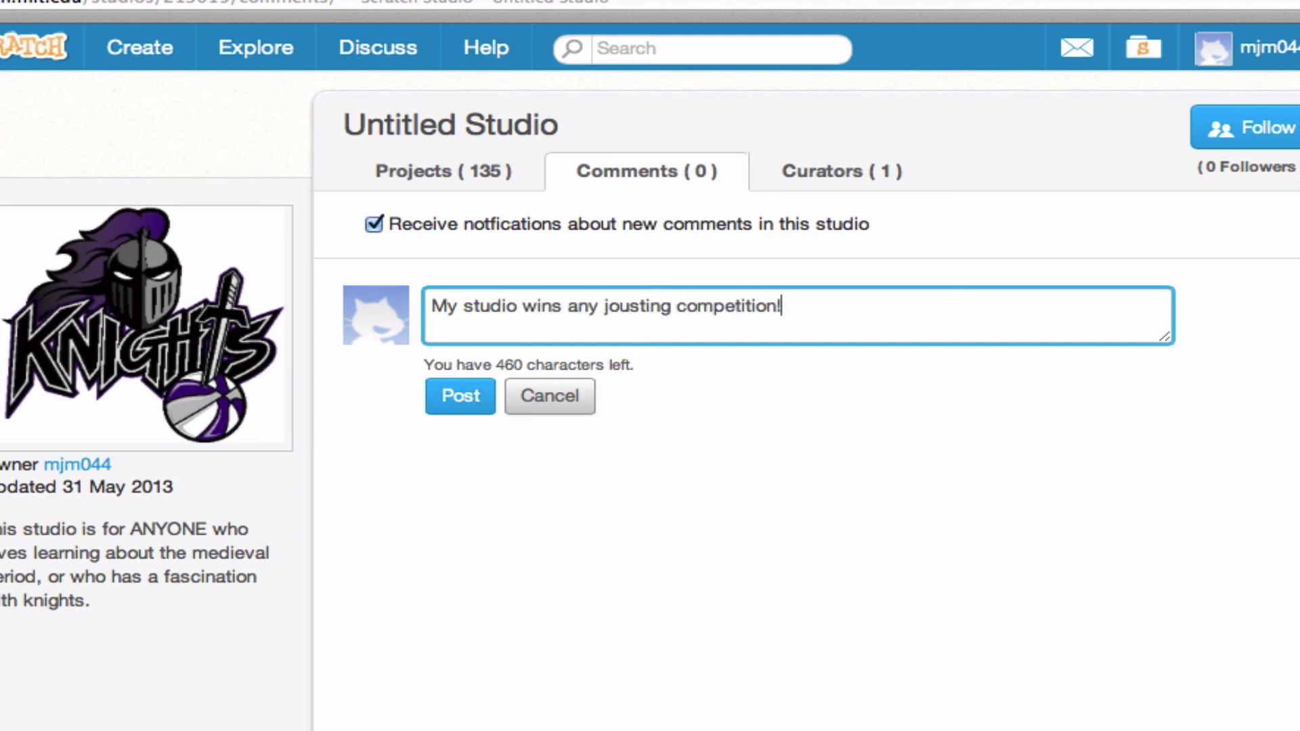
click(462, 398)
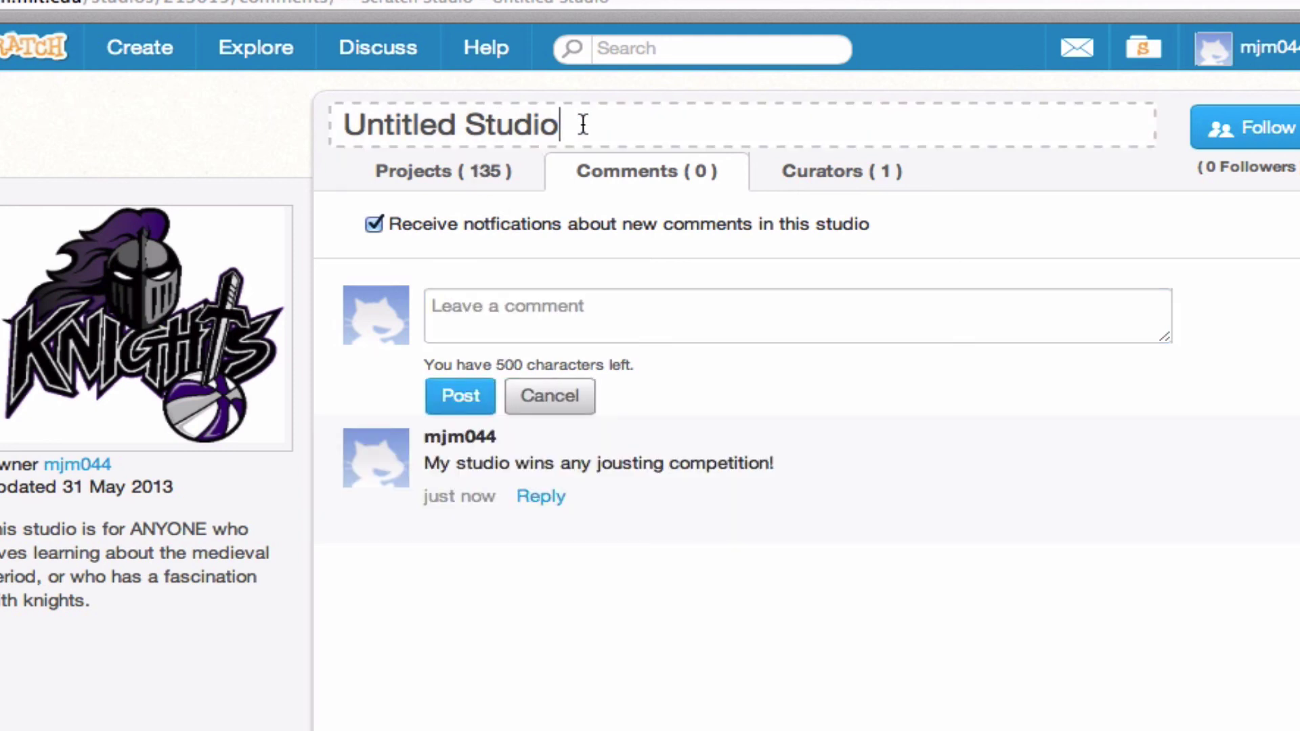
- Rename the studio as "A Knight's Tale"
drag(580, 123, 284, 124)
text(A K)
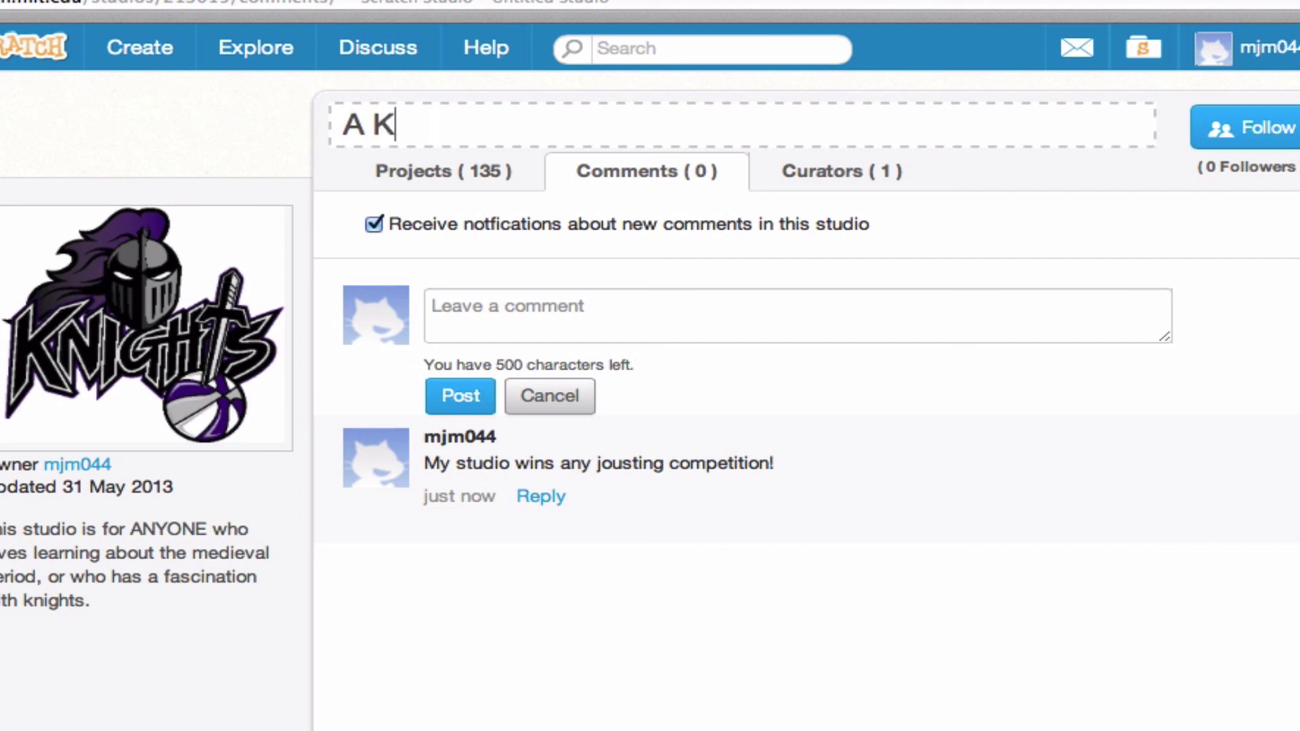
text(night's Tale)
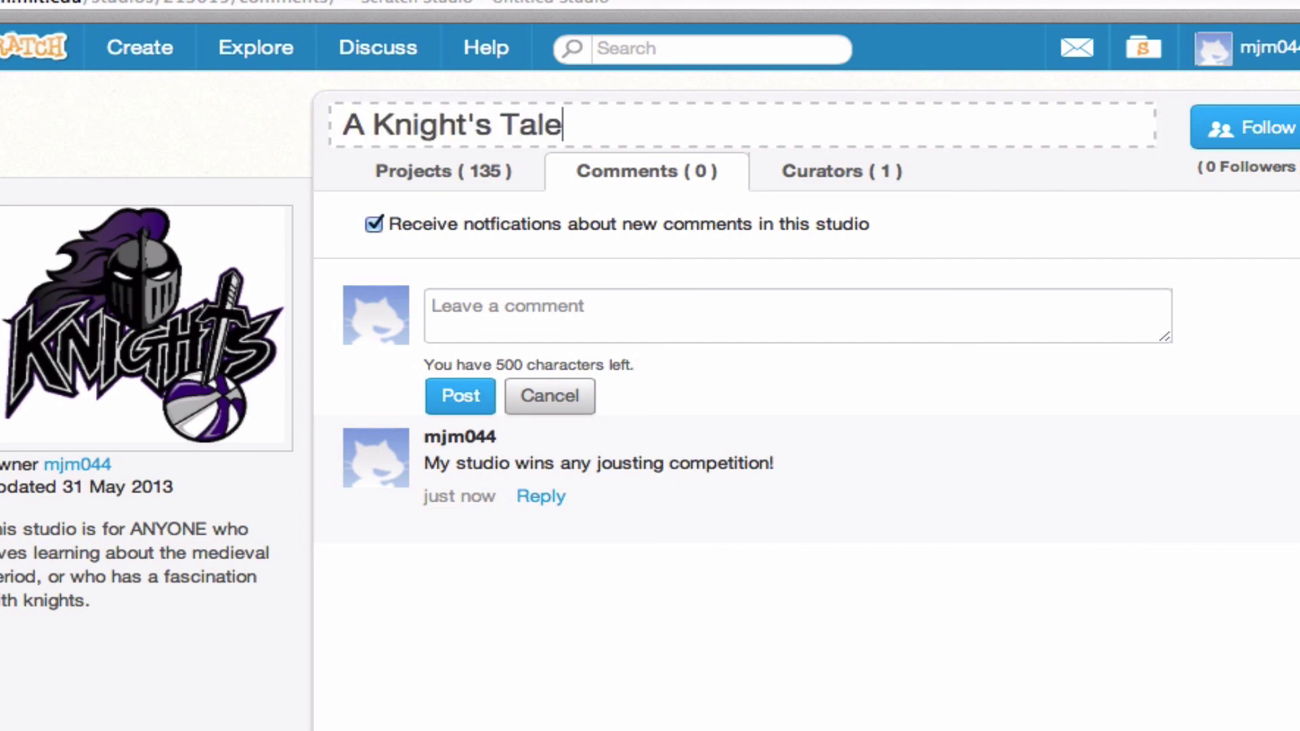
key(Return)
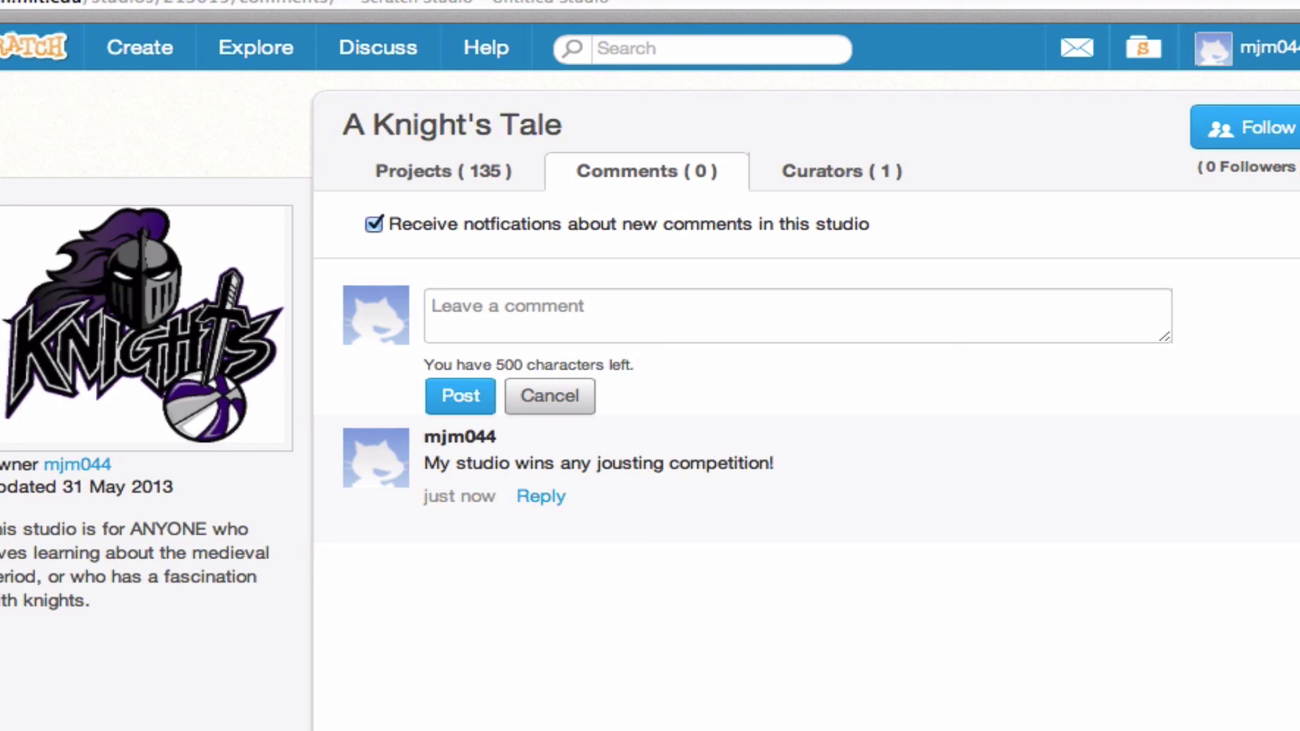
- Go to the account's profile page and open A Knight's Tale from the curated studios to view its projects
click(1257, 57)
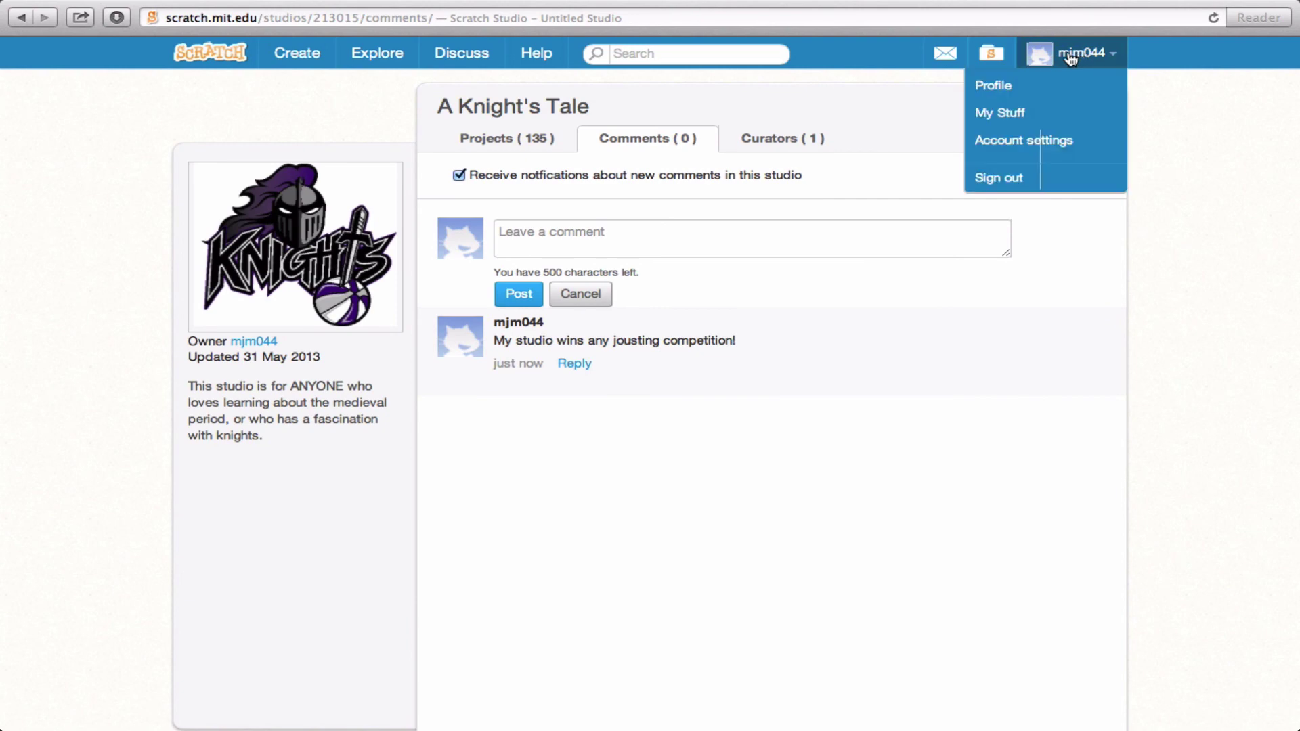
click(995, 86)
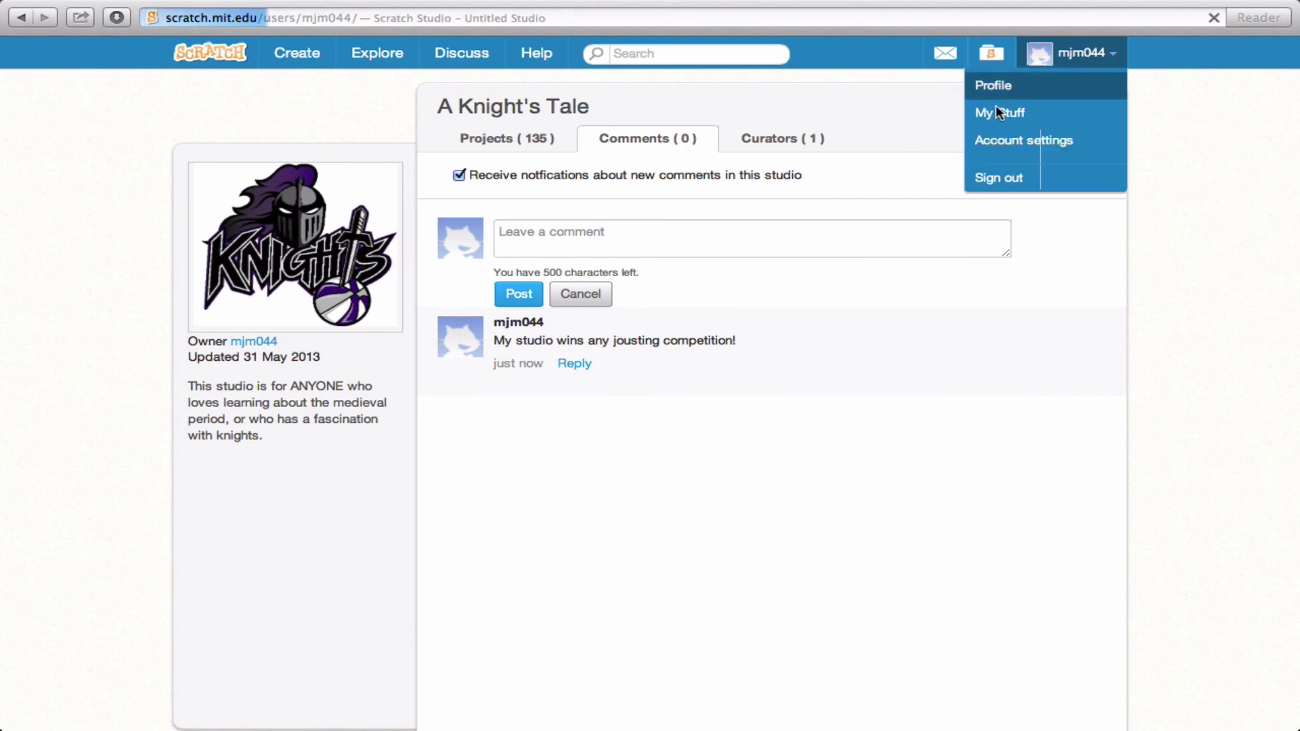
scroll(334, 505, down, 10)
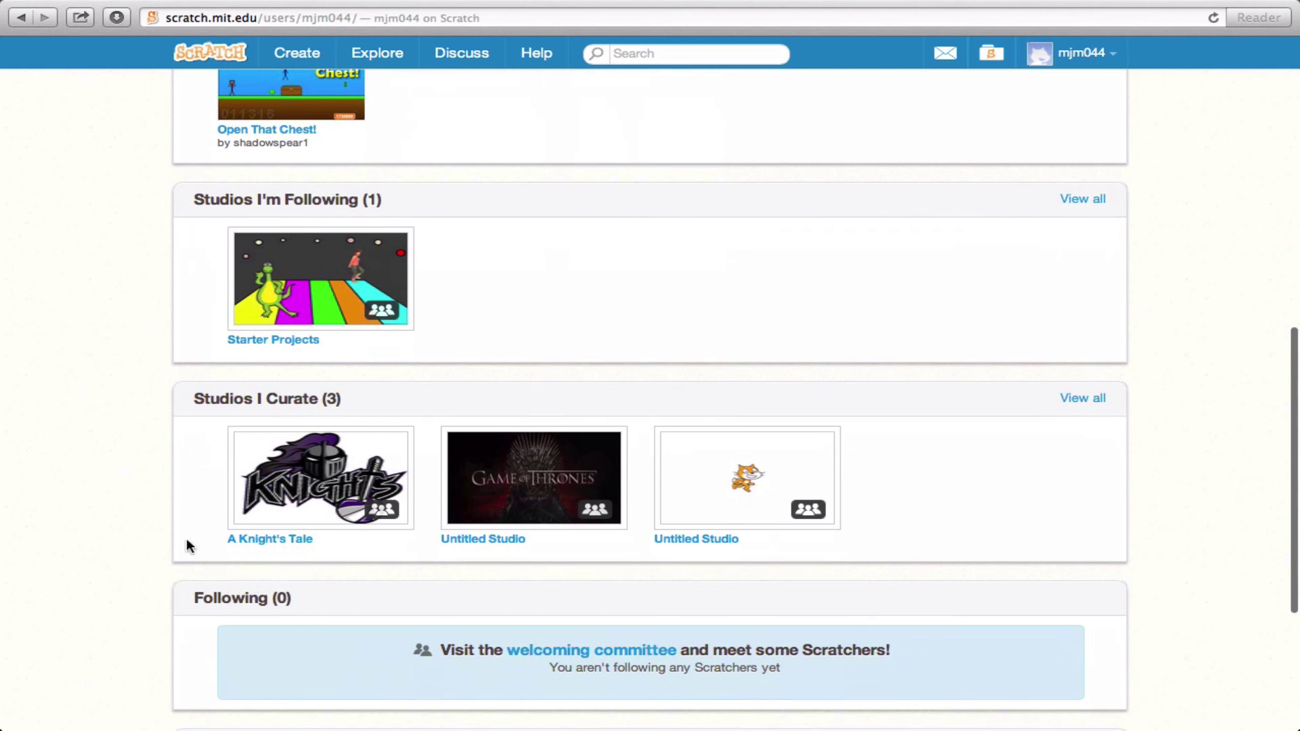
click(324, 518)
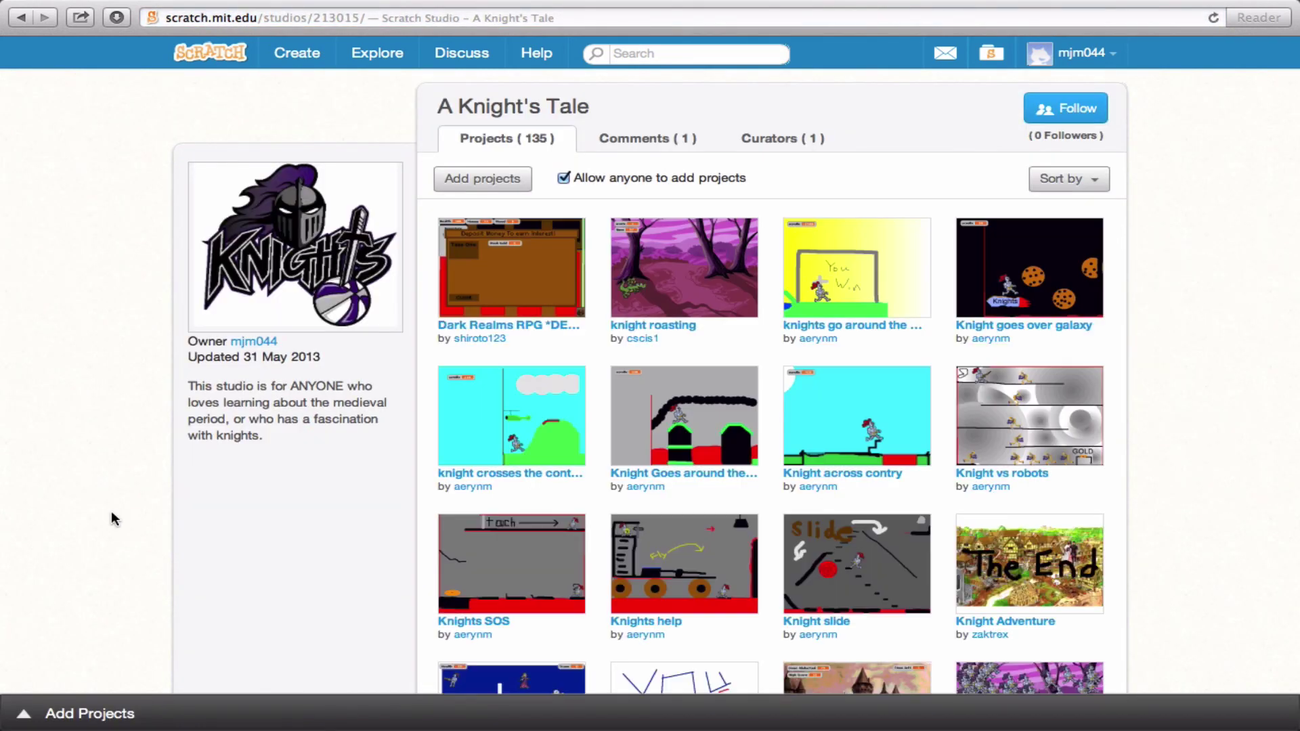
scroll(111, 518, down, 1)
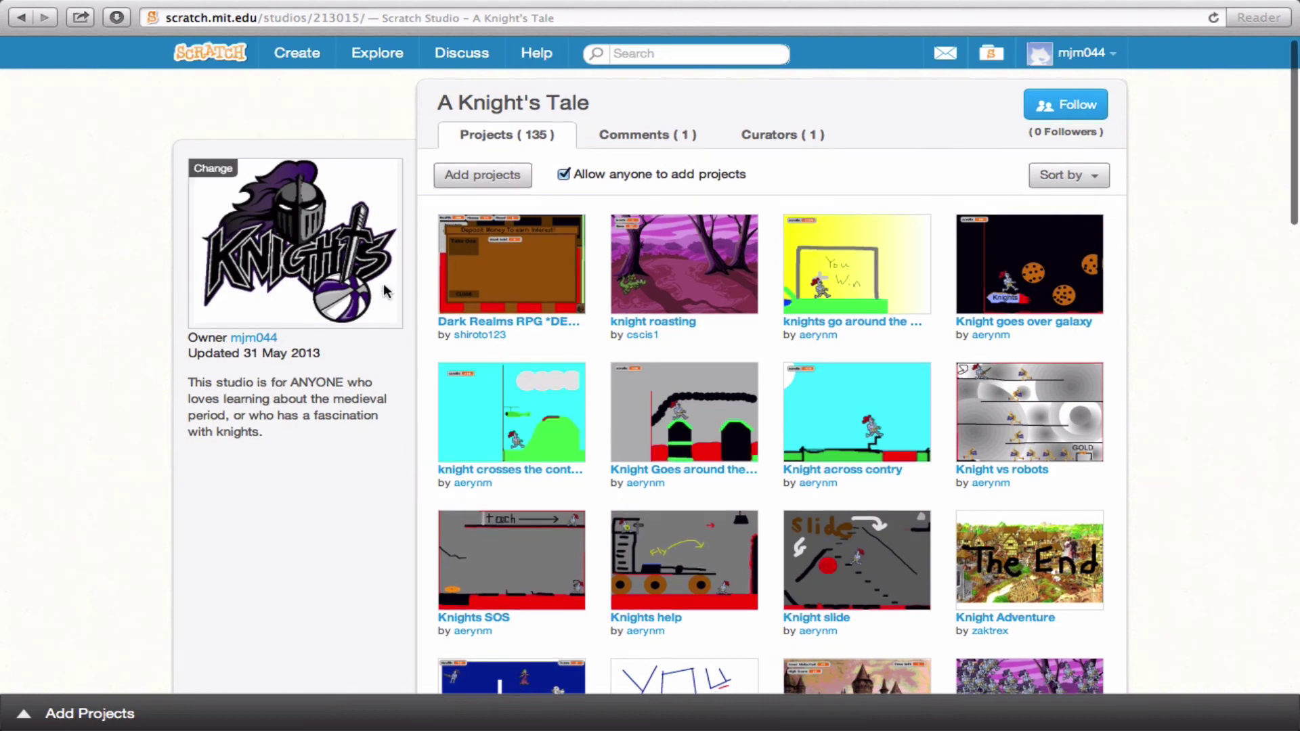